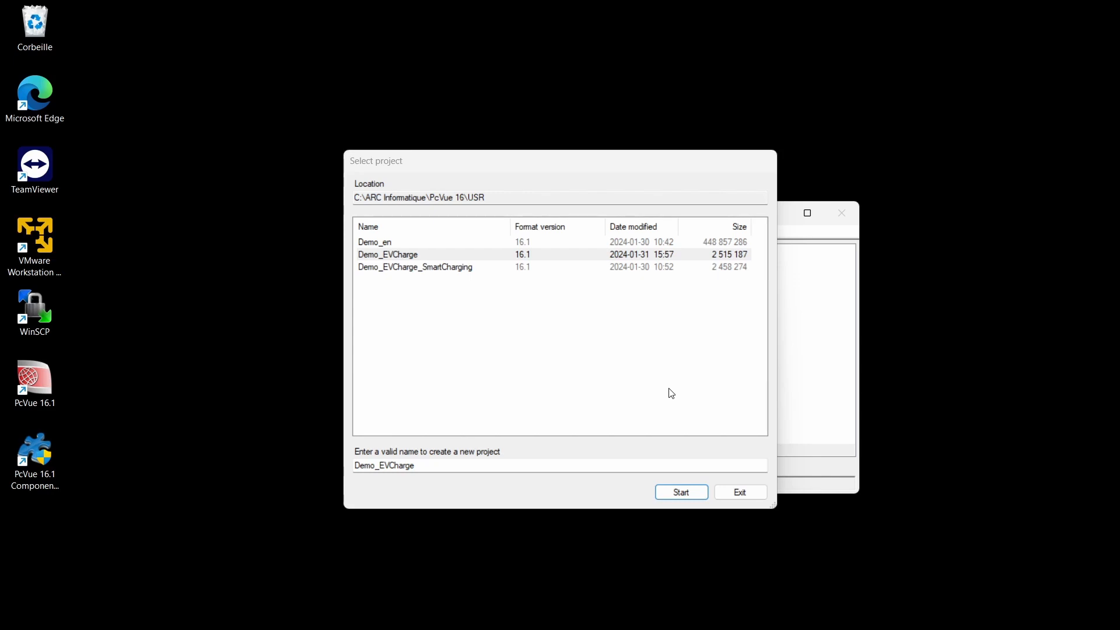
- Open the Demo_EVCharge project in demonstration mode and dismiss the startup warning
double_click(442, 261)
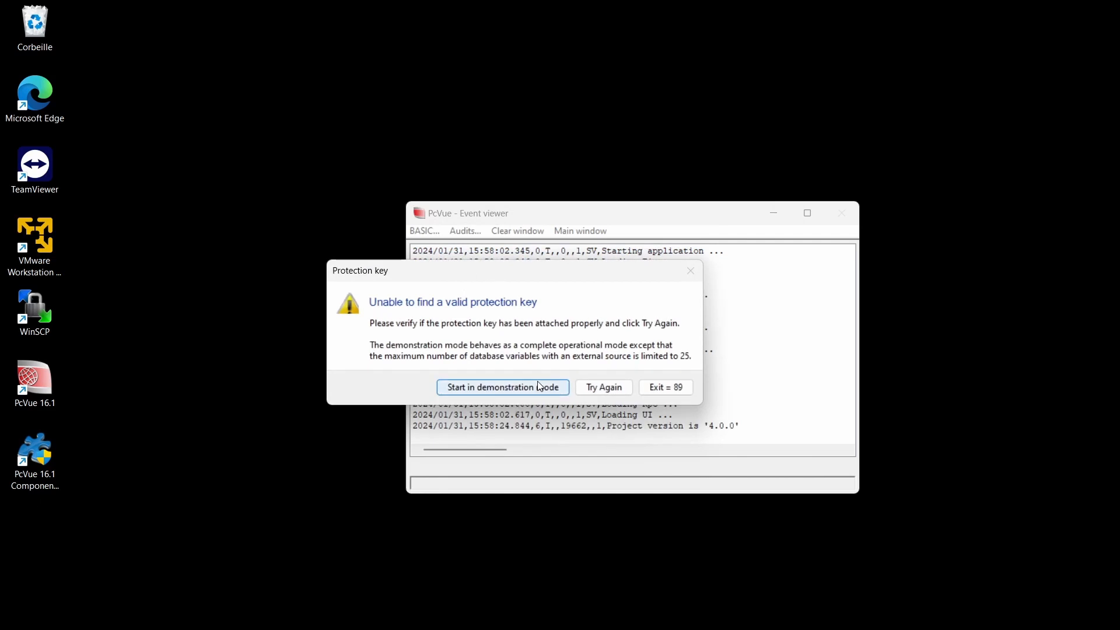
left_click(537, 385)
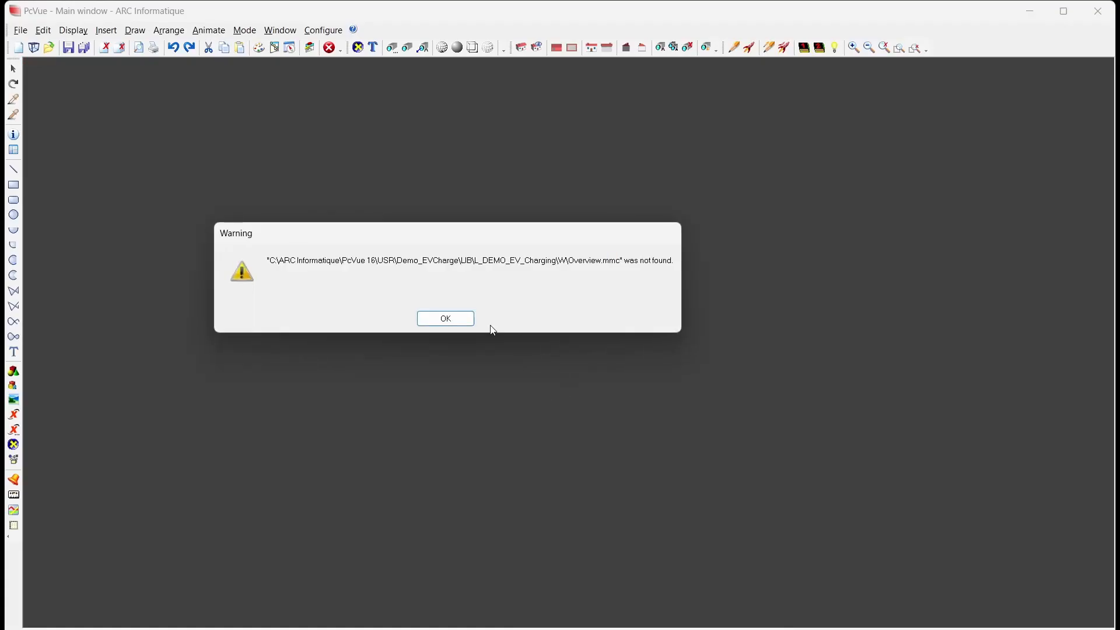
left_click(463, 319)
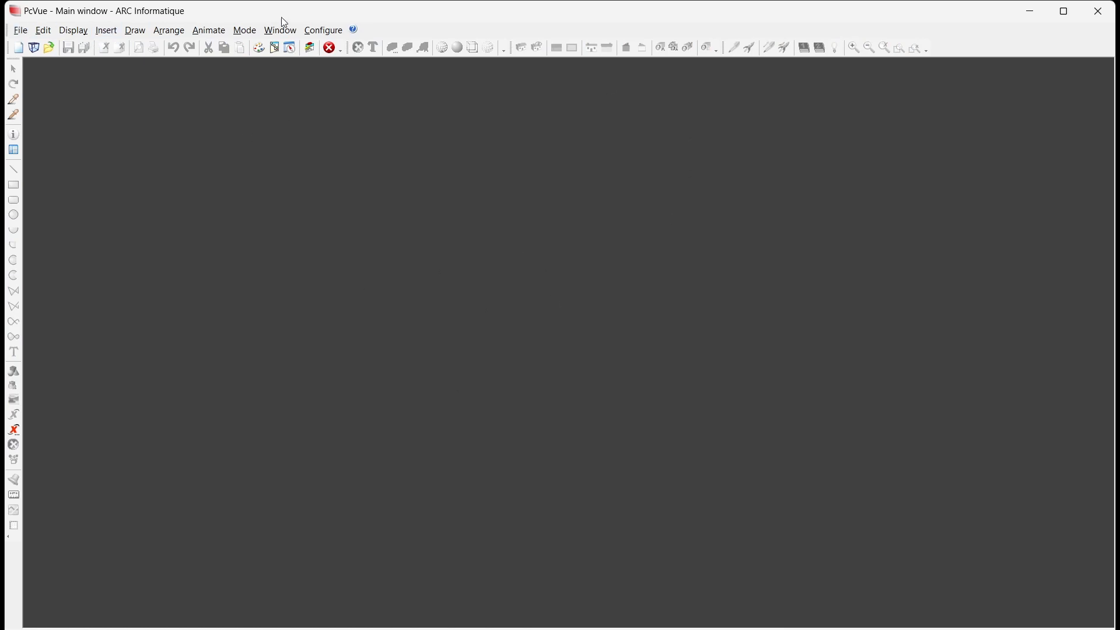
- Review the project's stations startup settings, including the first window mimic and user programs
left_click(324, 30)
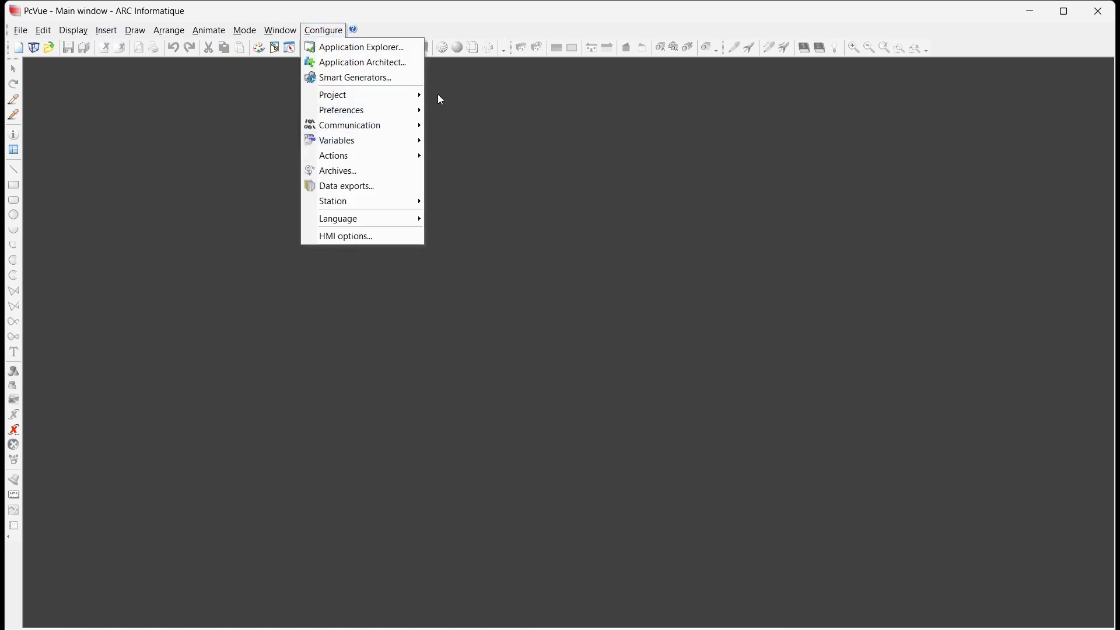
left_click(461, 95)
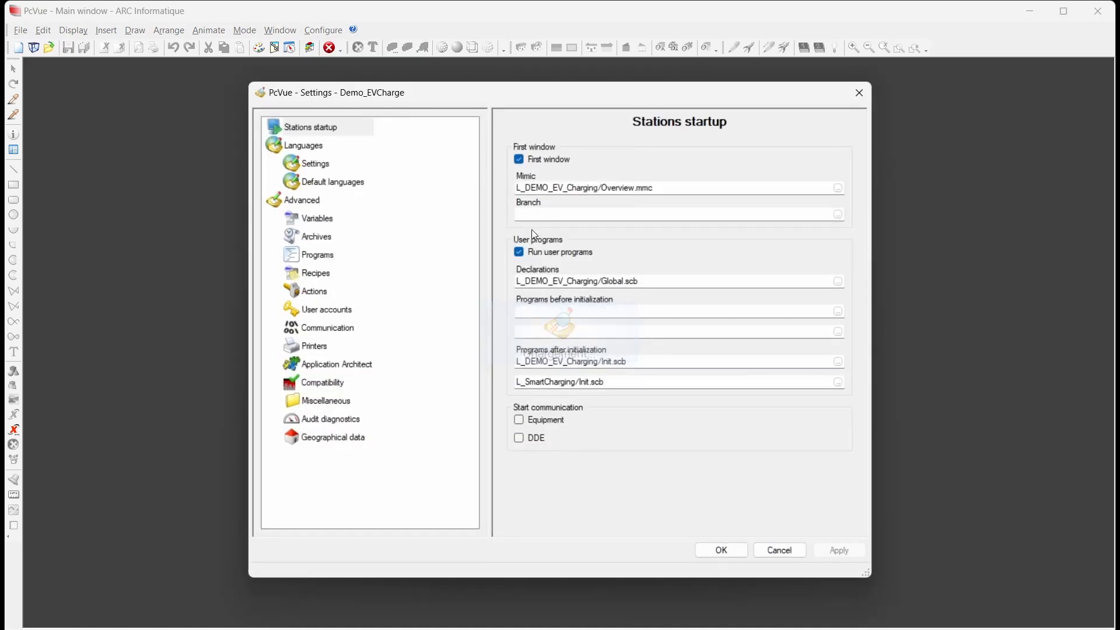
left_click(861, 99)
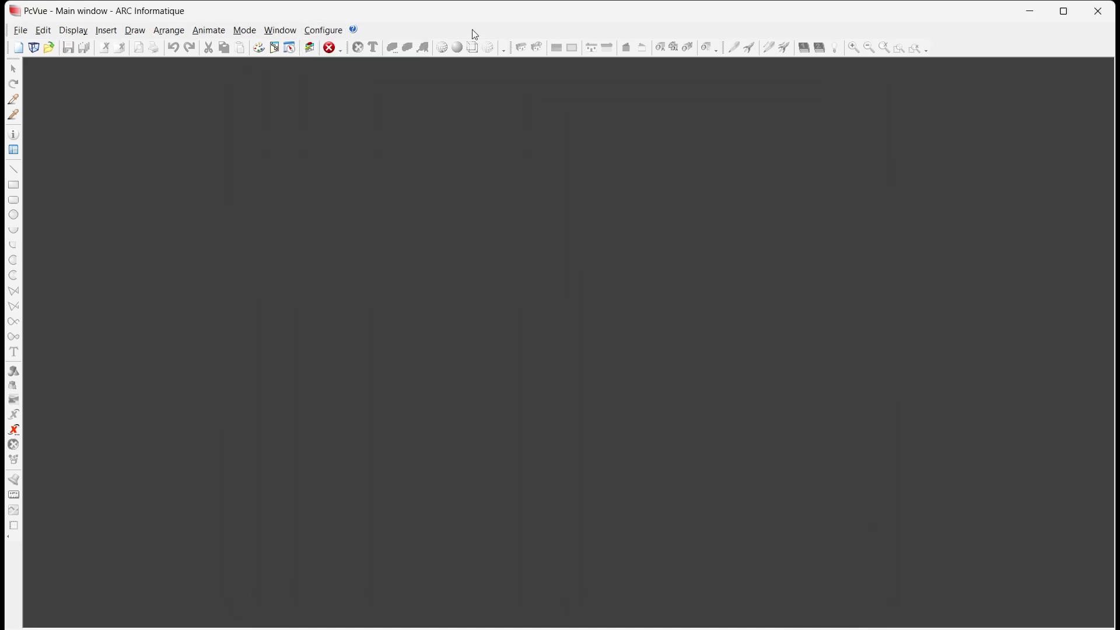
- In Application Architect, add a ChargePointProject instance from L_DEMO_EV_Charging under Demo_EV_Charge and check its pHttpEndpoint parameter
left_click(334, 32)
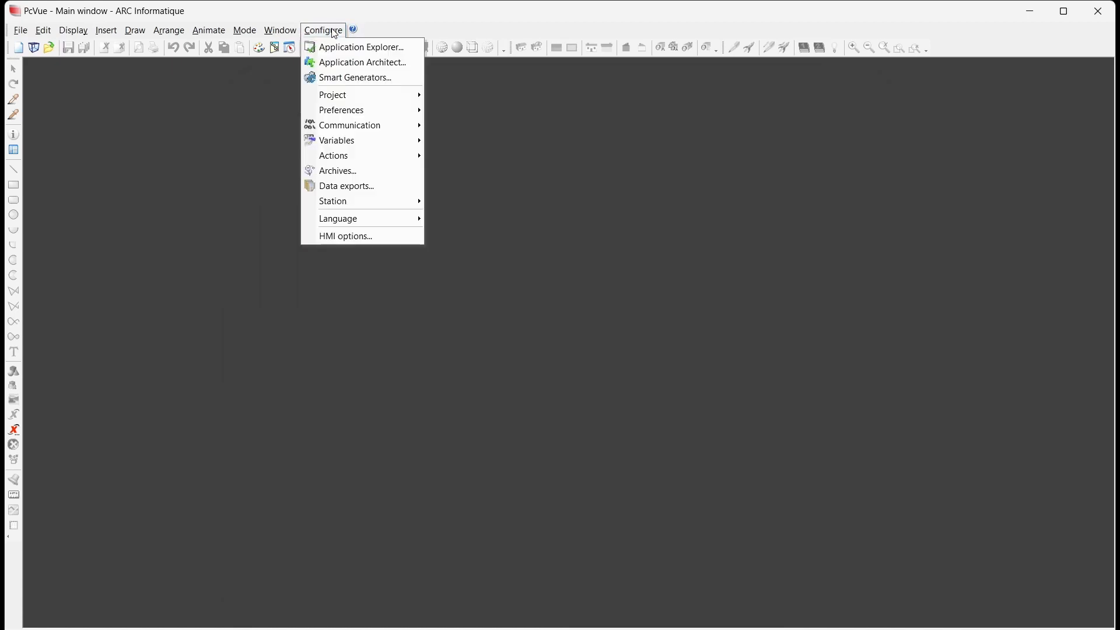
left_click(349, 63)
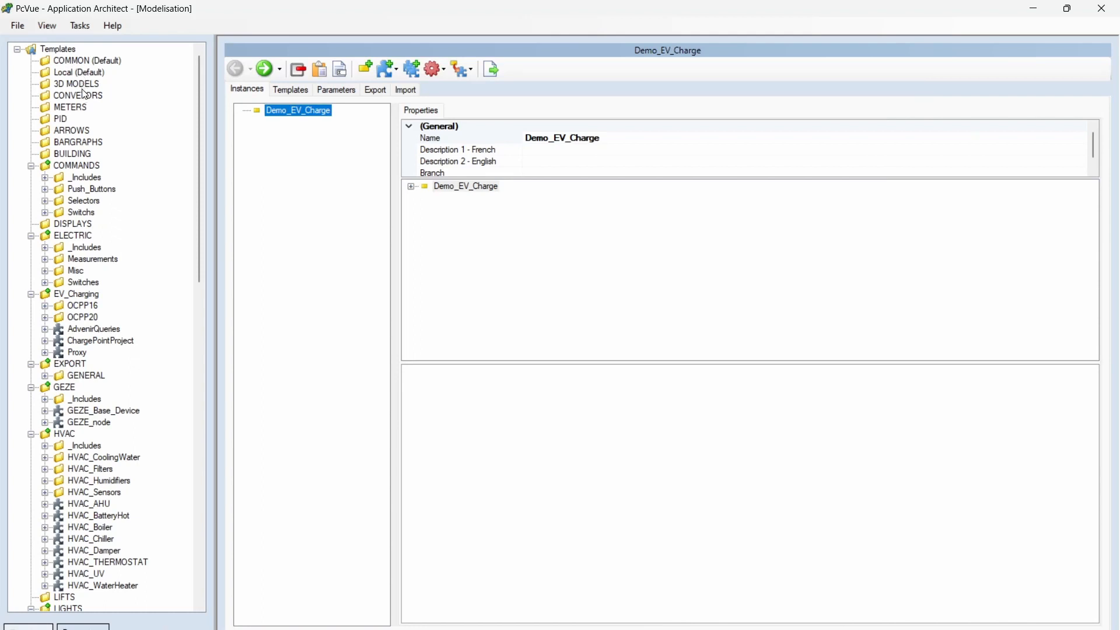
scroll(84, 154, "down", 13)
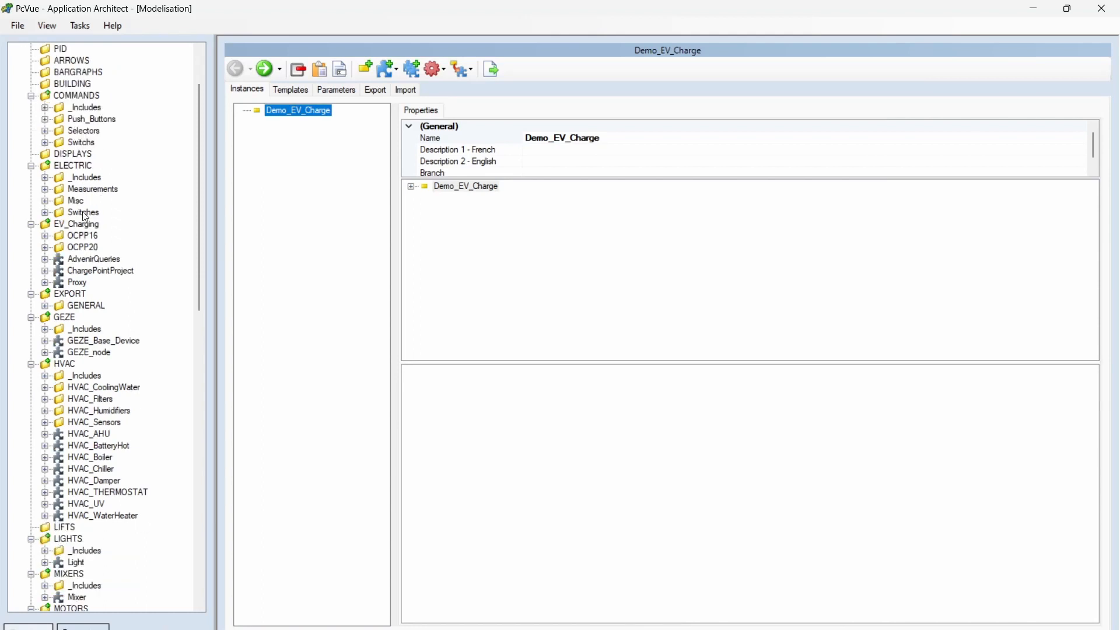
scroll(87, 243, "down", 9)
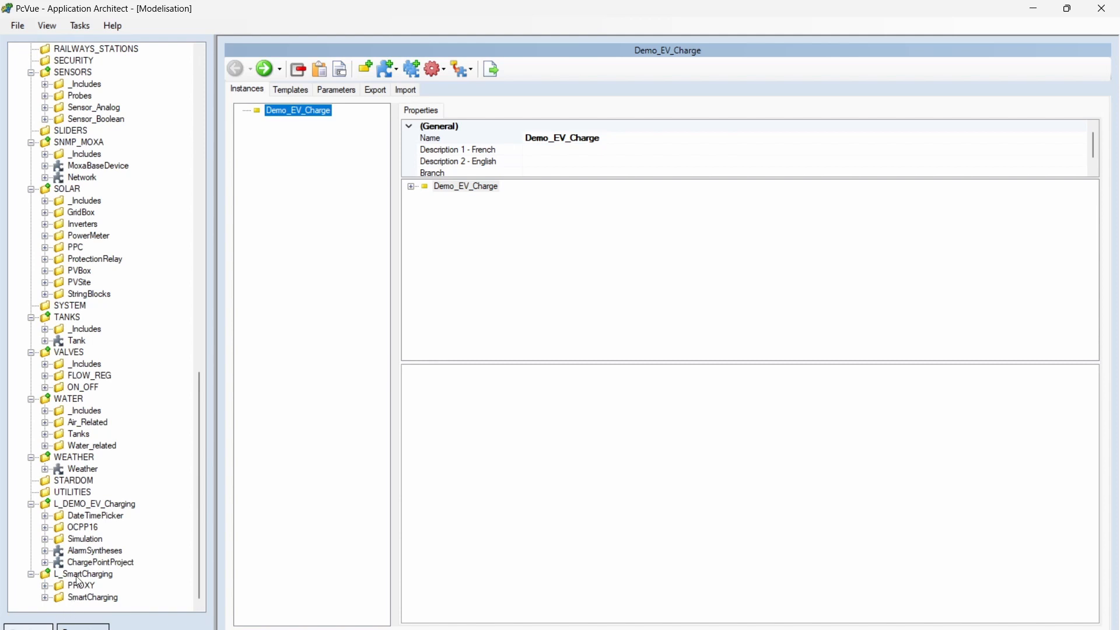
left_click(114, 563)
left_click_drag(99, 569, 290, 108)
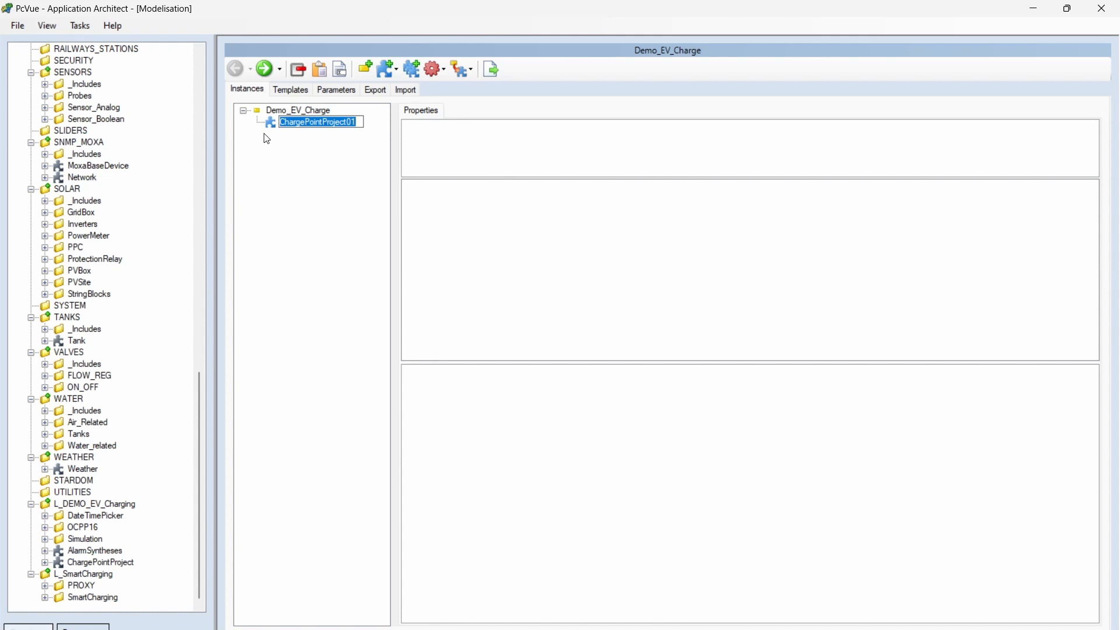
left_click(302, 122)
key("Return")
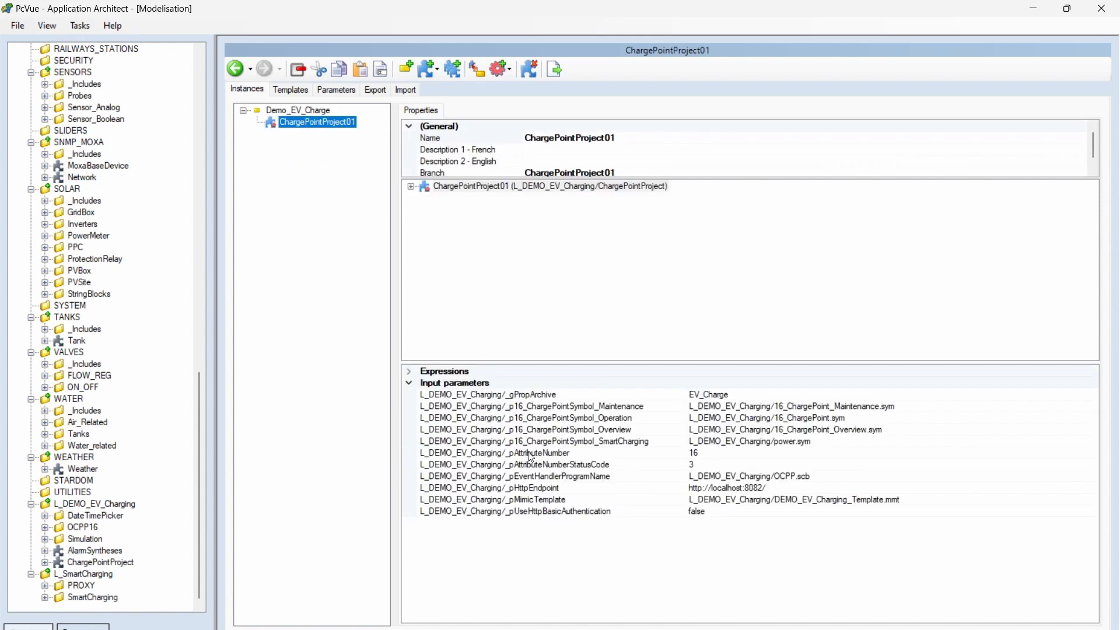
left_click(738, 488)
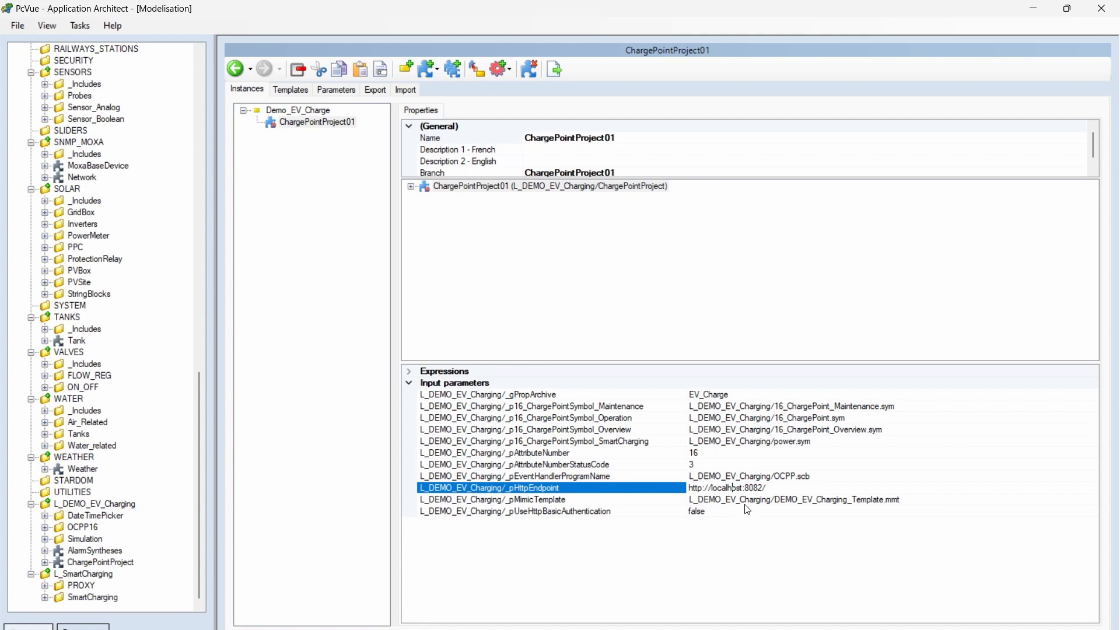
left_click(295, 270)
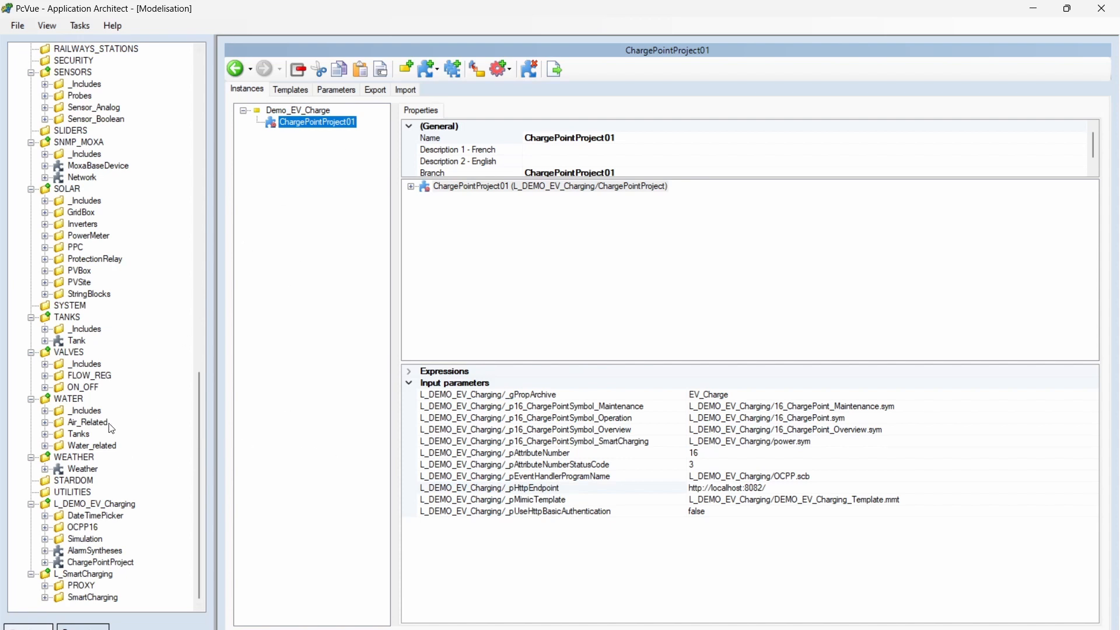
- Add a 16_ChargePoint instance from the L_DEMO_EV_Charging OCPP16 templates under the charge point project instance, keeping the default name
scroll(108, 426, "up", 1)
scroll(102, 268, "down", 1)
left_click(93, 529)
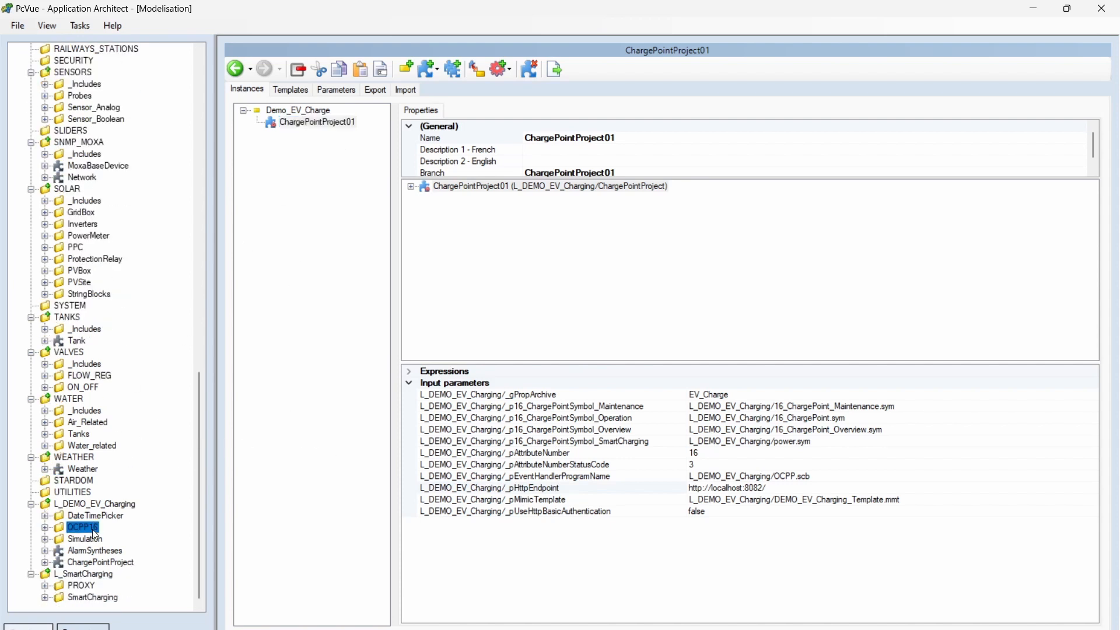
left_click(46, 528)
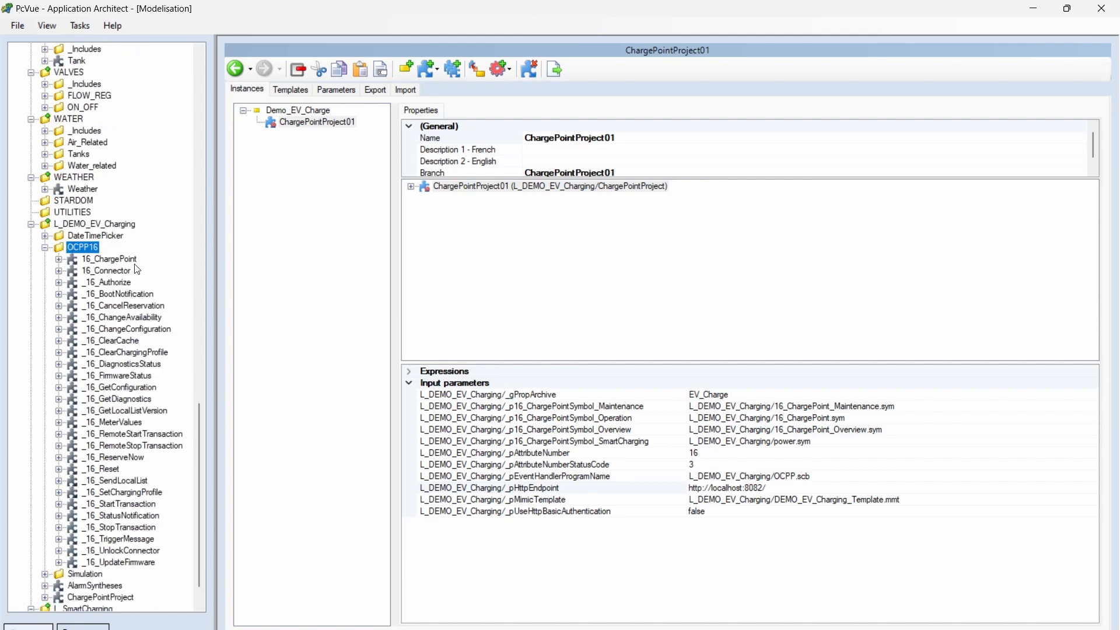
left_click(115, 259)
left_click_drag(115, 259, 325, 136)
key("Return")
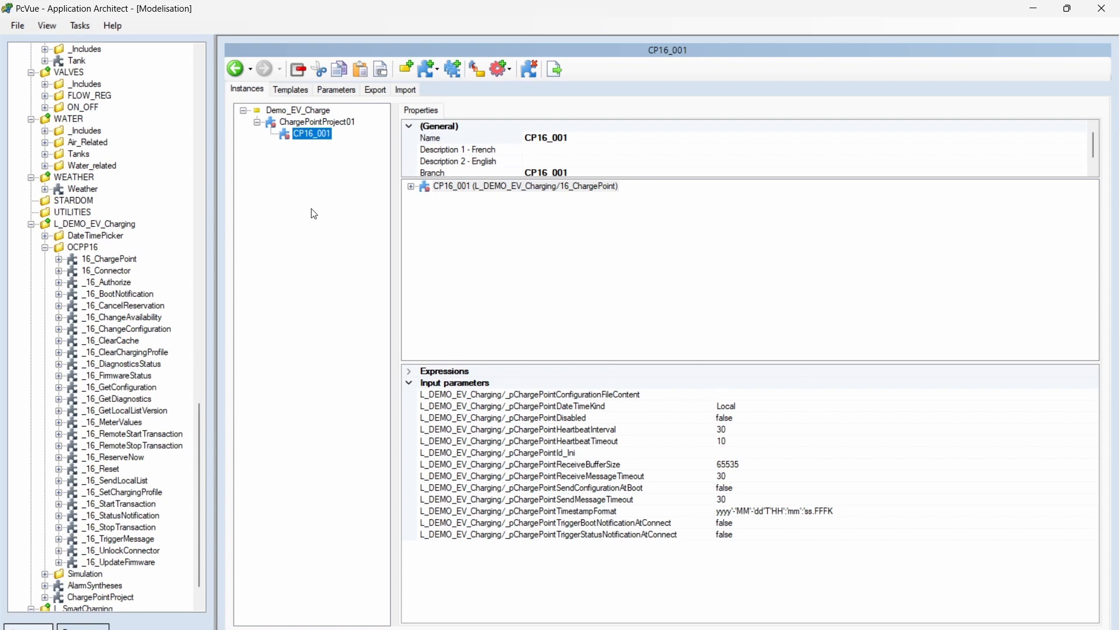
- Add a 16_Connector instance under charge point CP16_001, keeping the default name
left_click(97, 275)
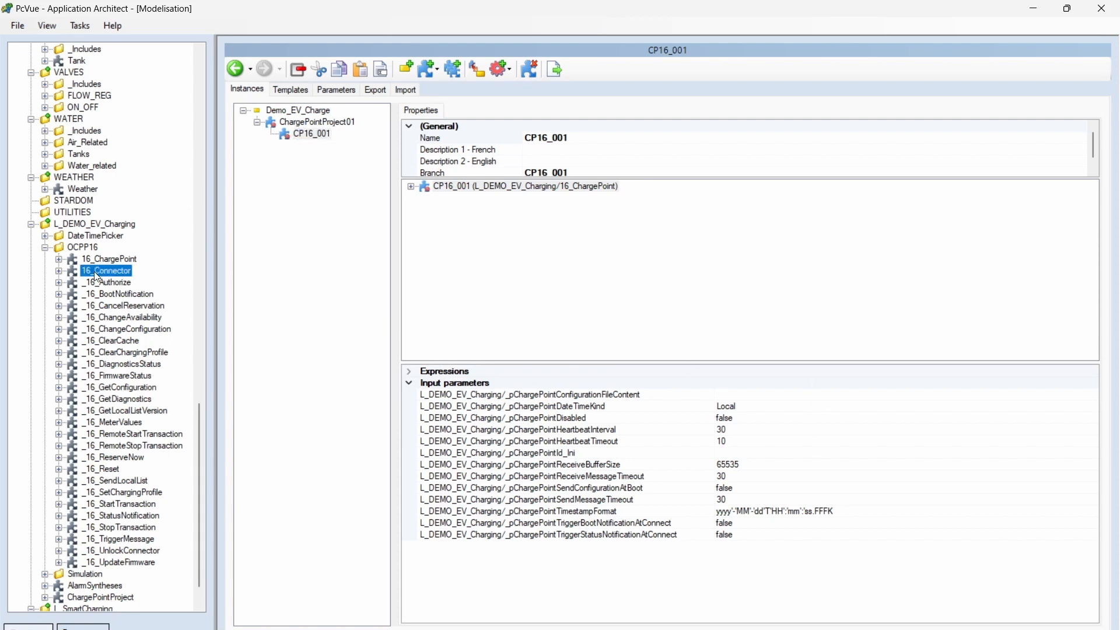
left_click_drag(95, 277, 312, 135)
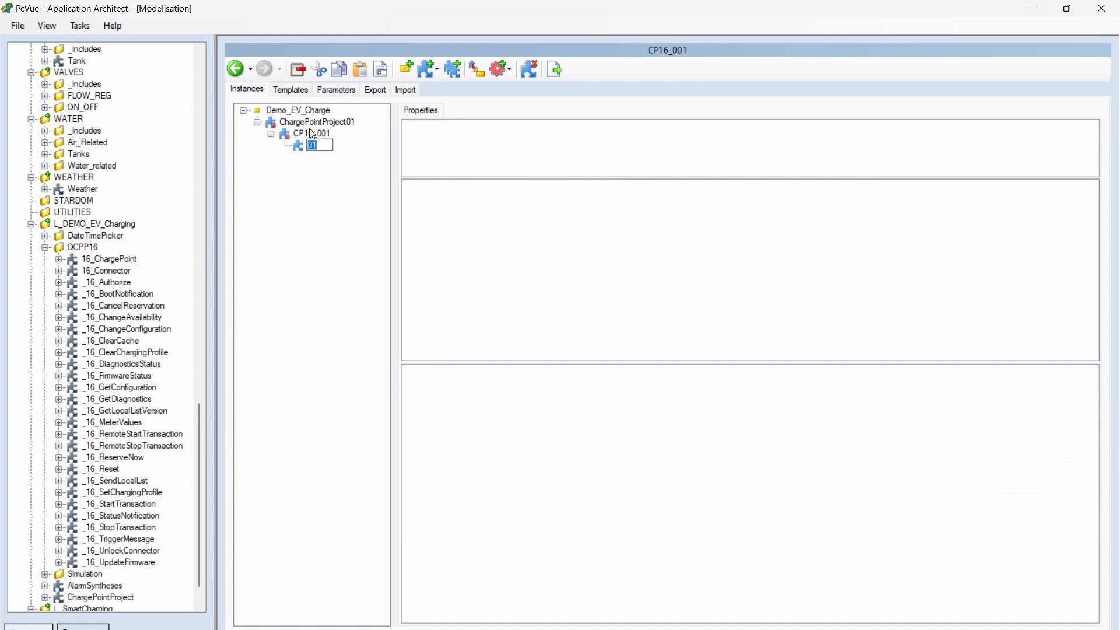
key("Return")
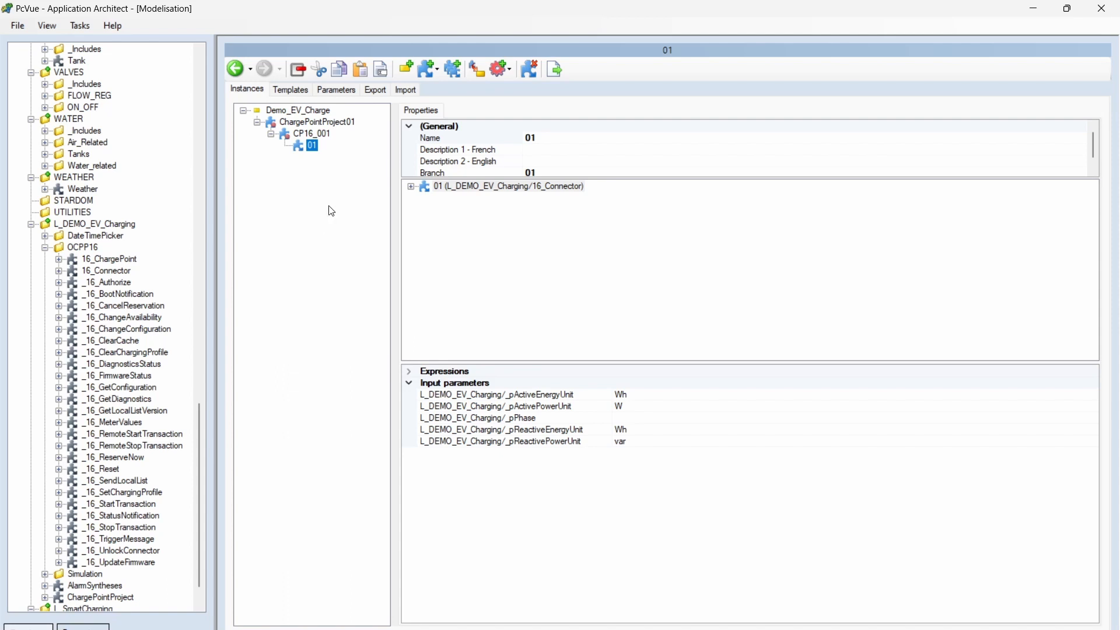
key("Up")
key("Down")
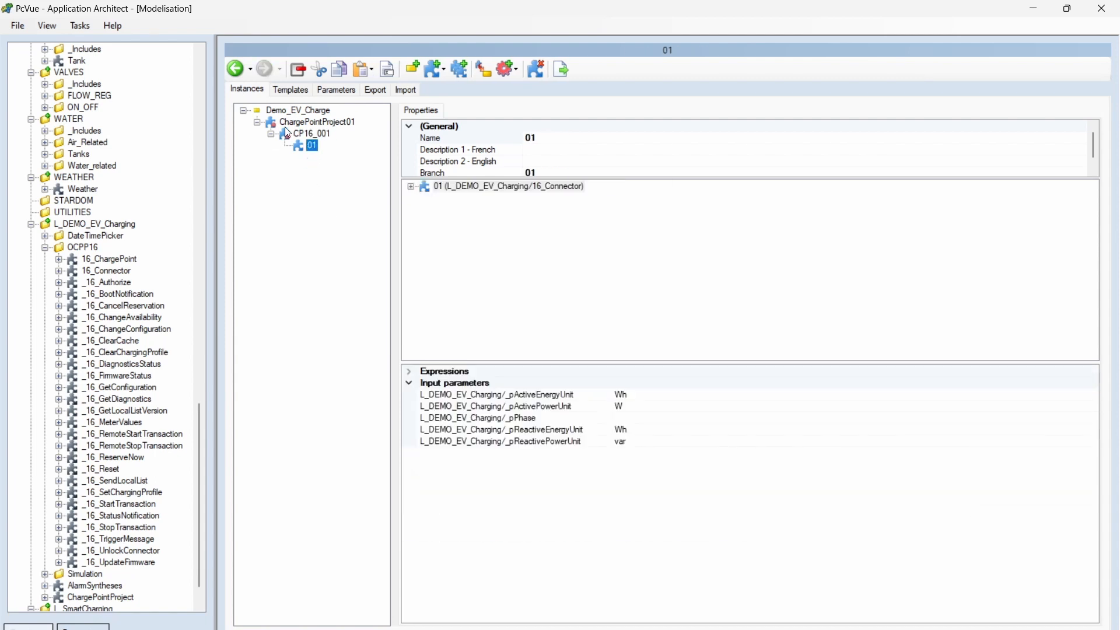
- Copy CP16_001 with its connector and multiple-paste 7 occurrences under ChargePointProject01, using prefix CP16_, 3 fixed digits and start value 2
right_click(320, 138)
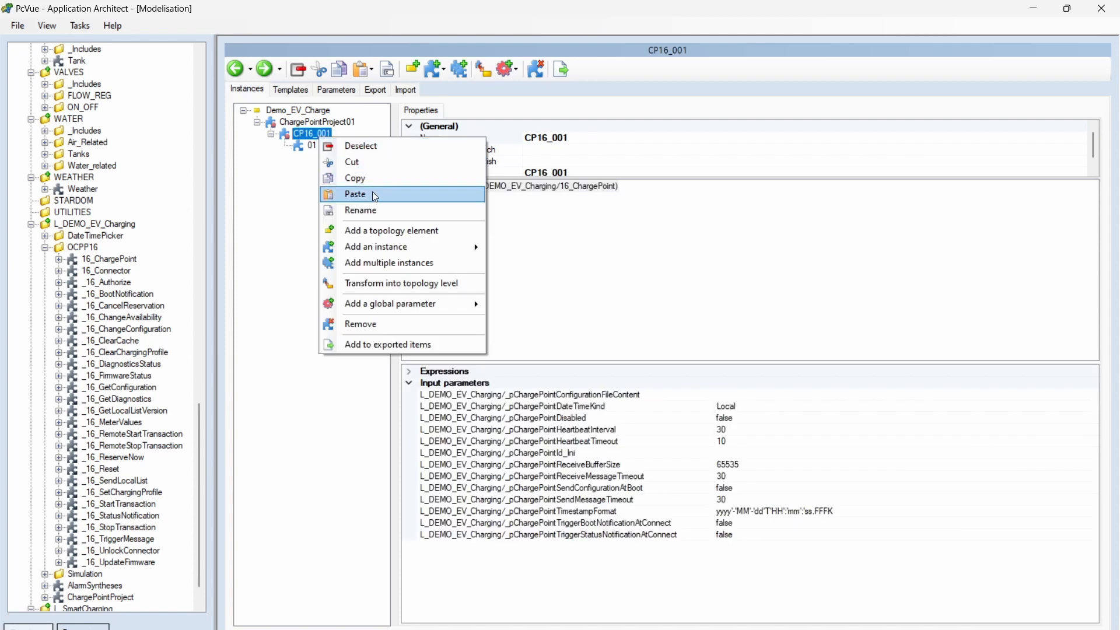
left_click(370, 178)
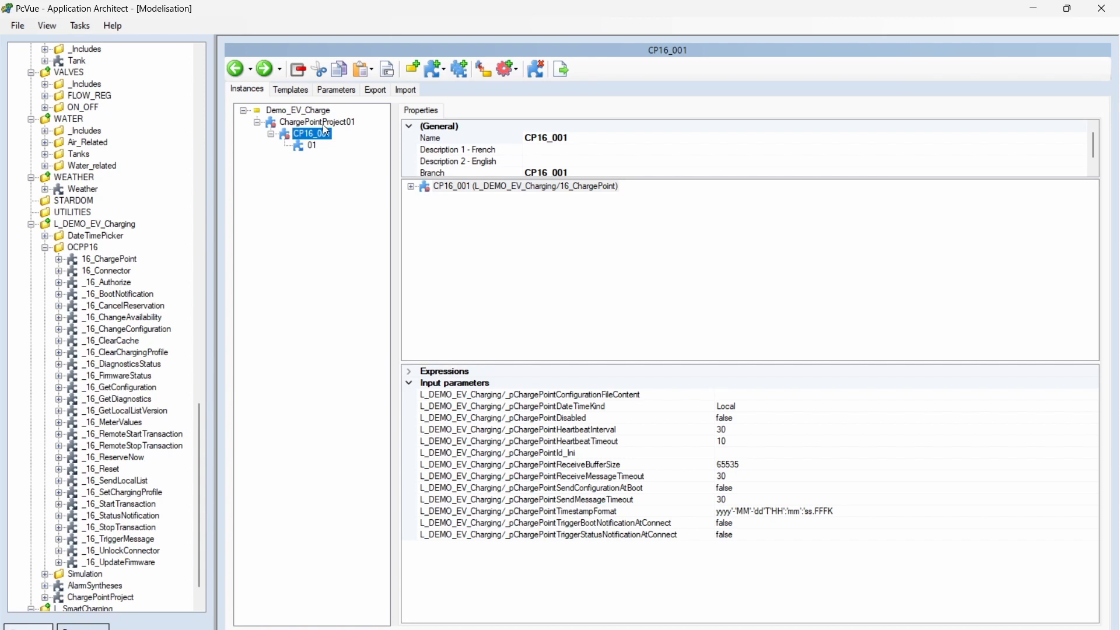
left_click(325, 123)
left_click(362, 71)
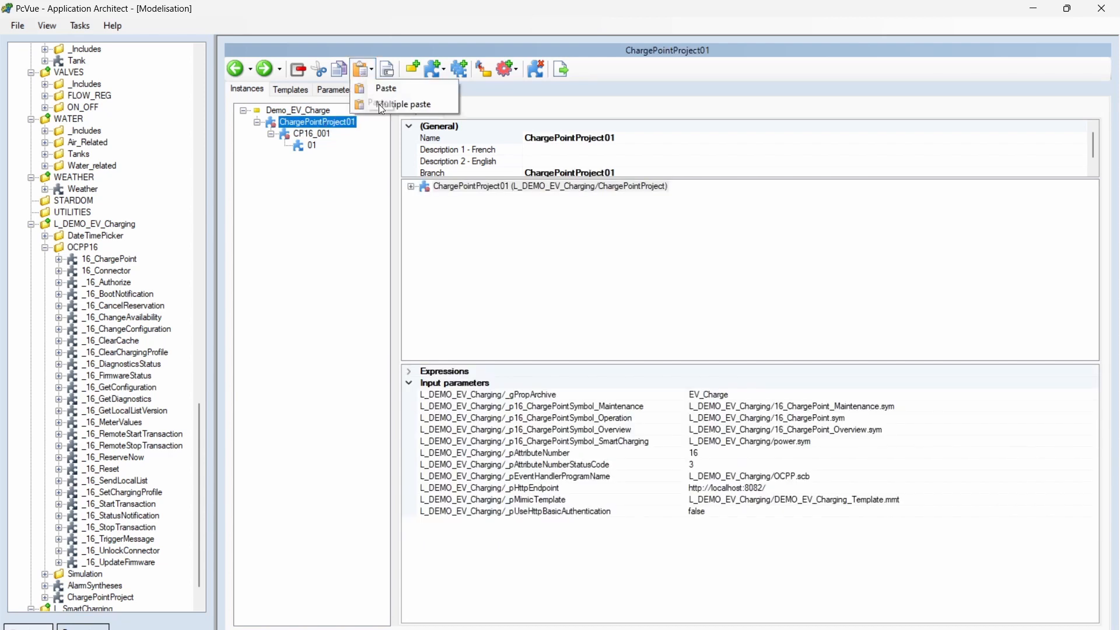
left_click(380, 105)
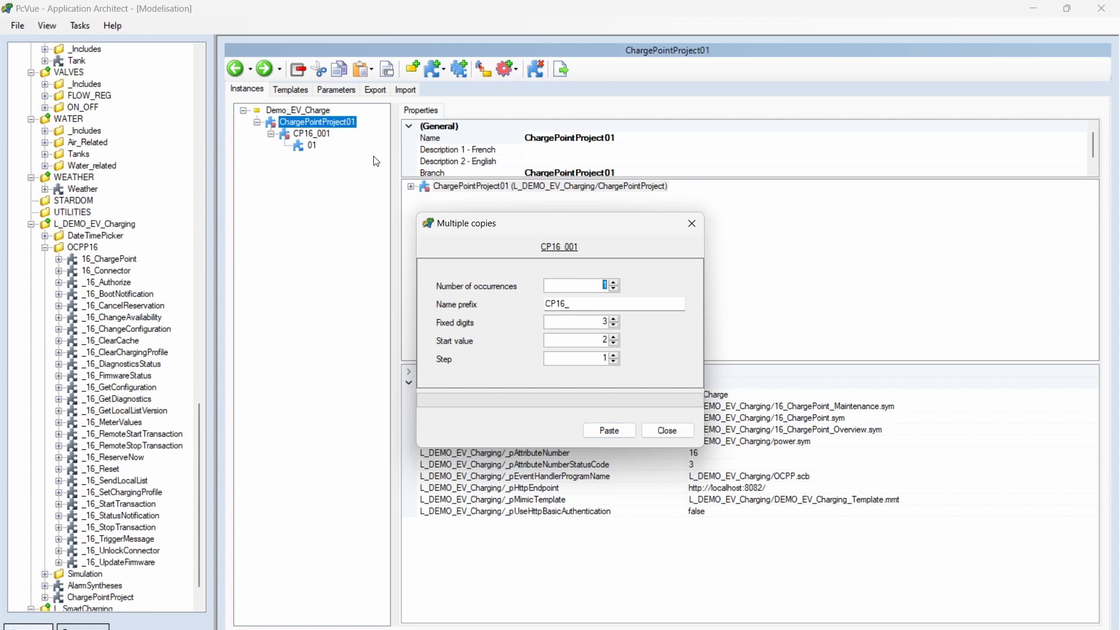
type("7")
left_click(609, 430)
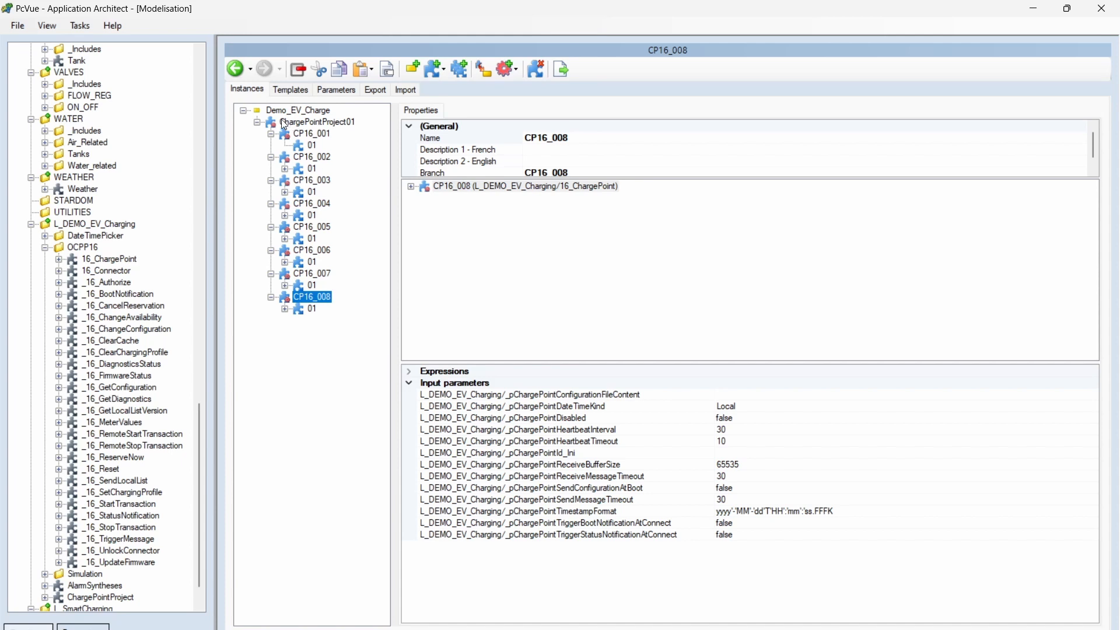
- Generate the project with graphical elements, using fast synchronization and no consistency check
left_click(77, 26)
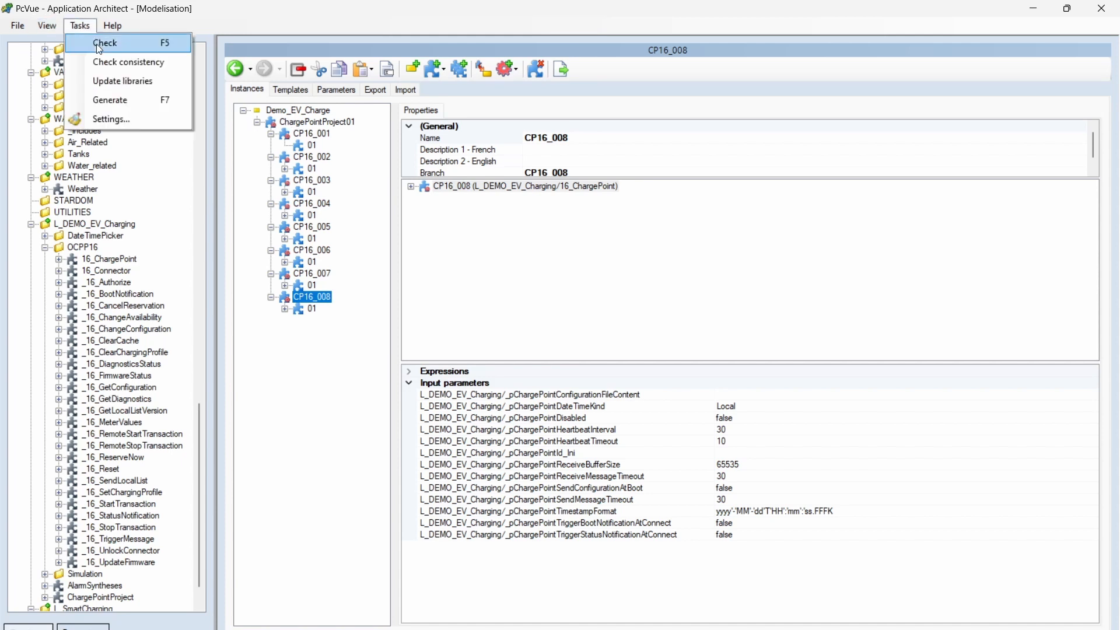
left_click(131, 99)
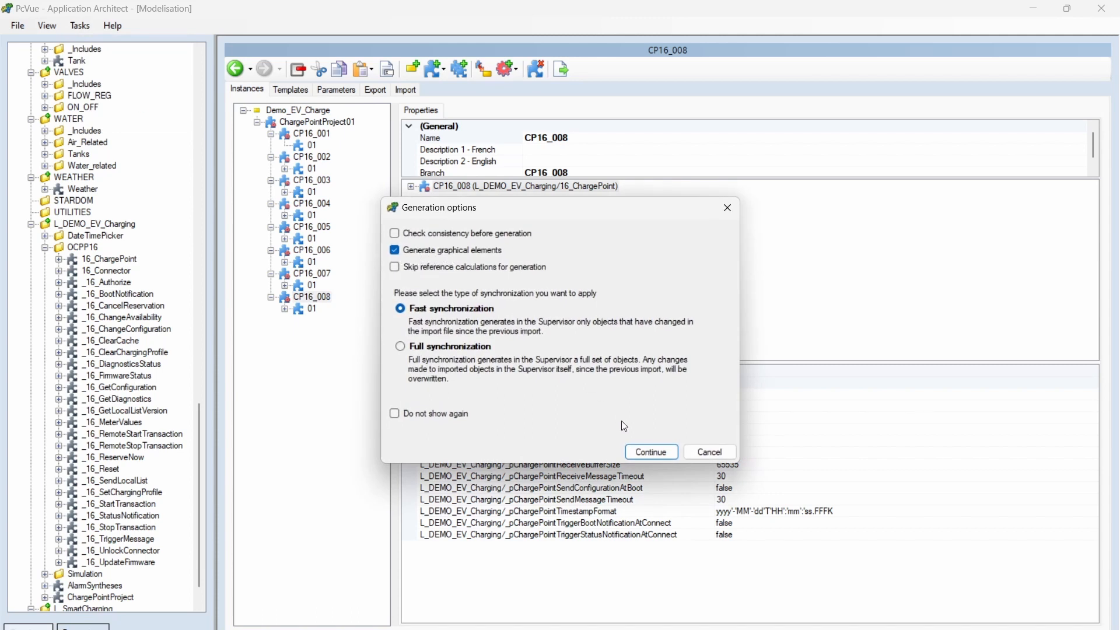
left_click(648, 451)
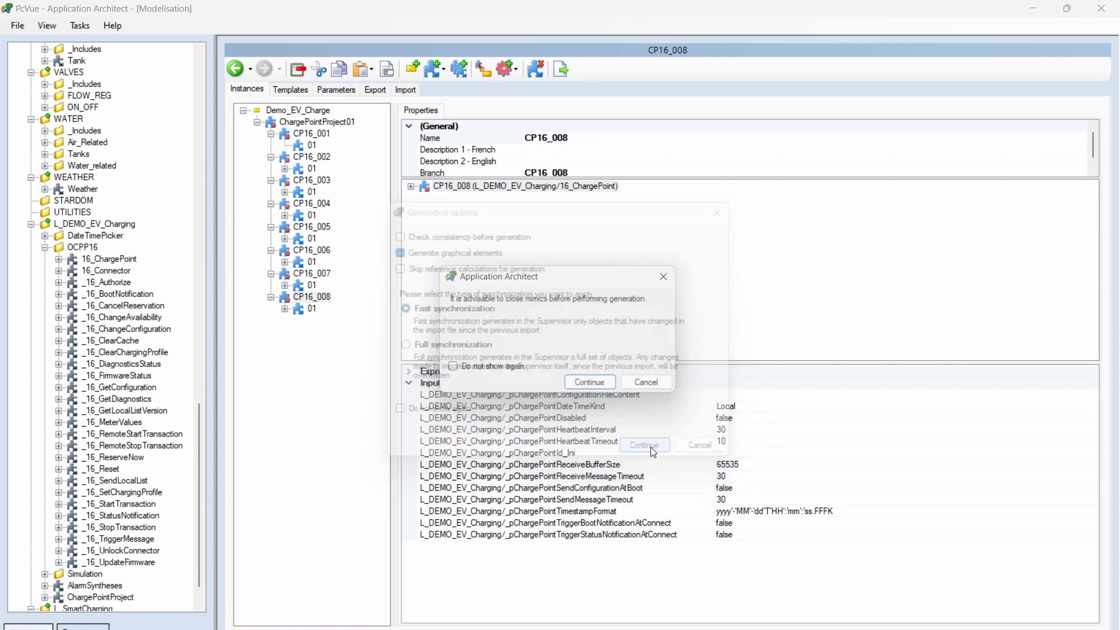
left_click(597, 389)
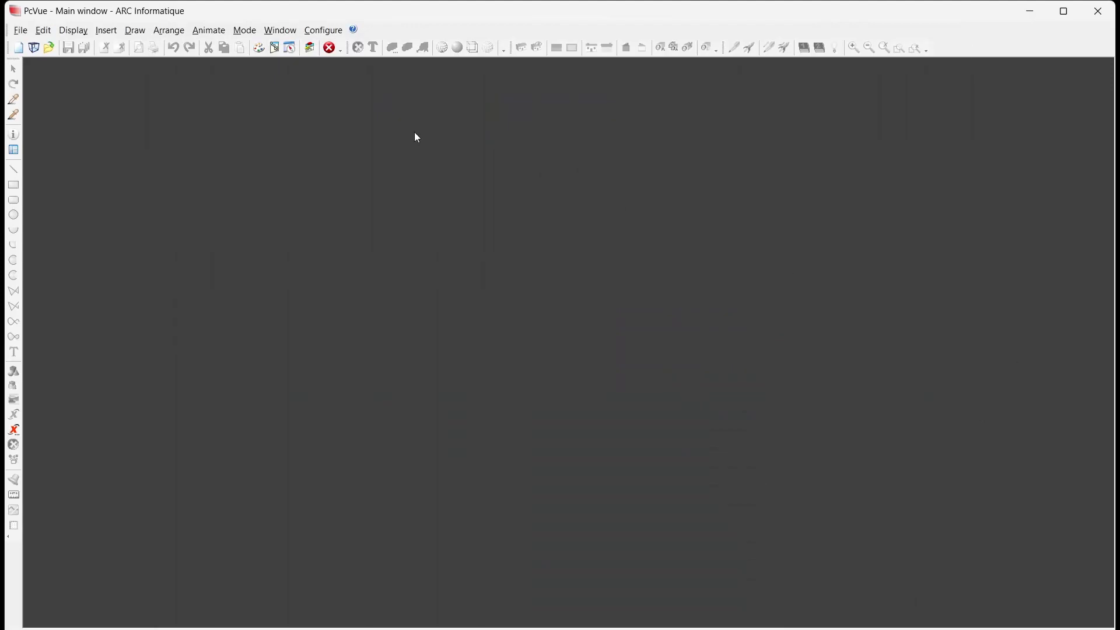
- Back in the PcVue main window, open the Overview mimic from the L_DEMO_EV_Charging library
left_click(21, 30)
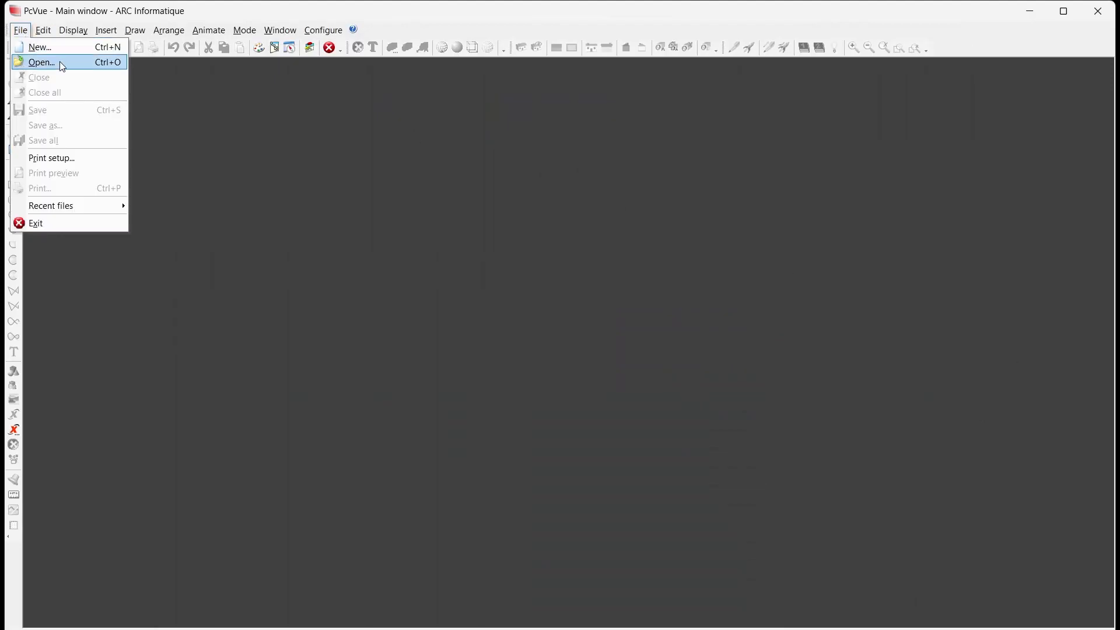
left_click(59, 61)
left_click(651, 276)
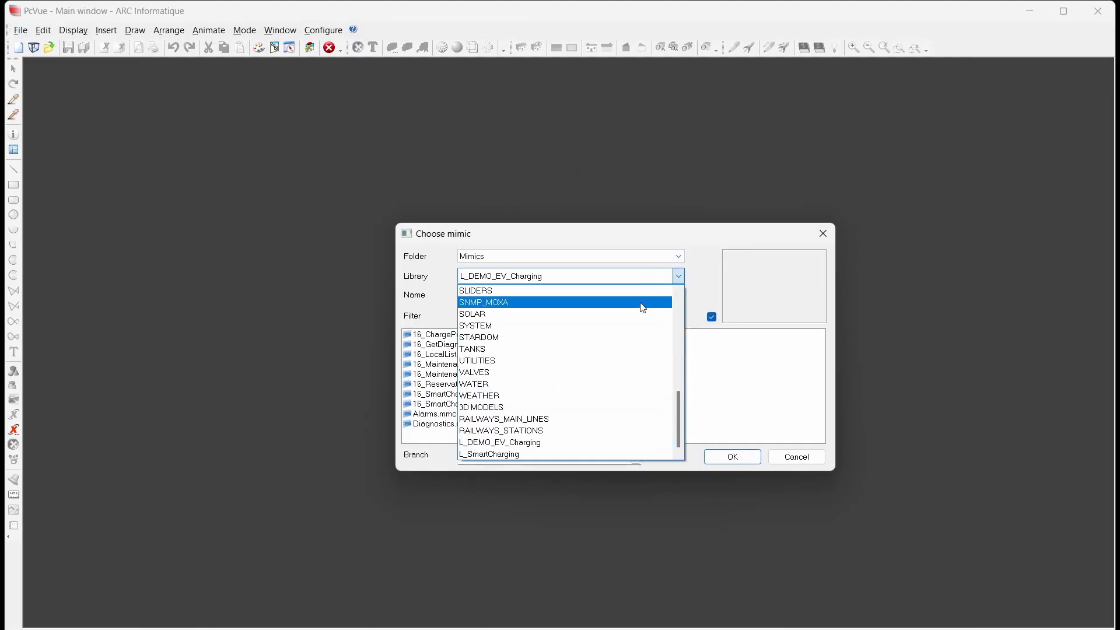
left_click(535, 443)
left_click(727, 459)
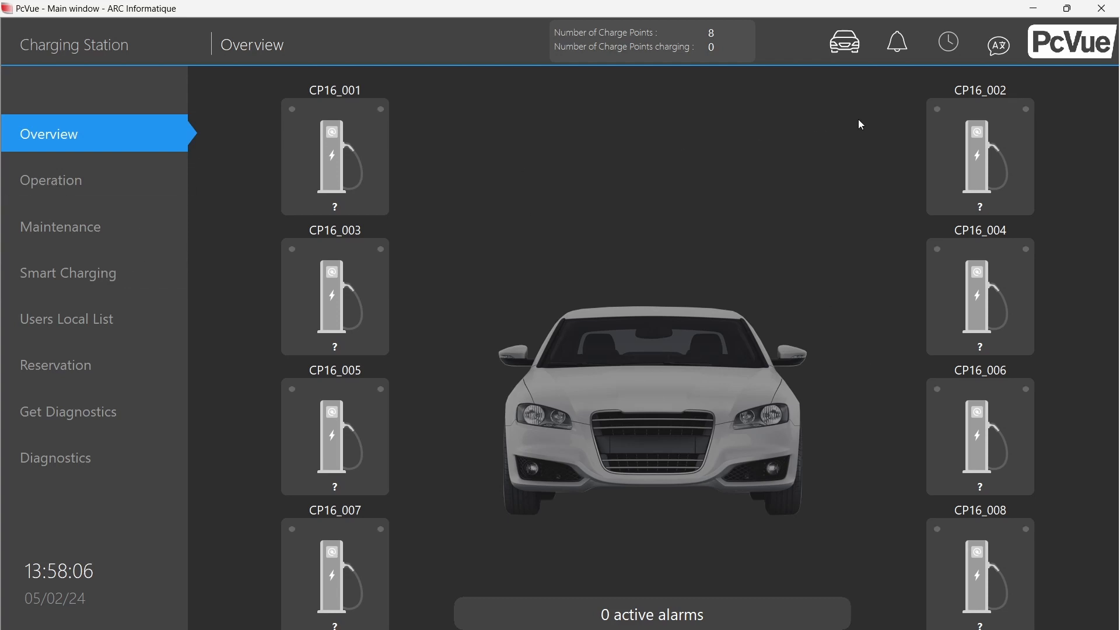
- Go to the charging station's Operation page and display the details of charge point CP16_001
left_click(82, 179)
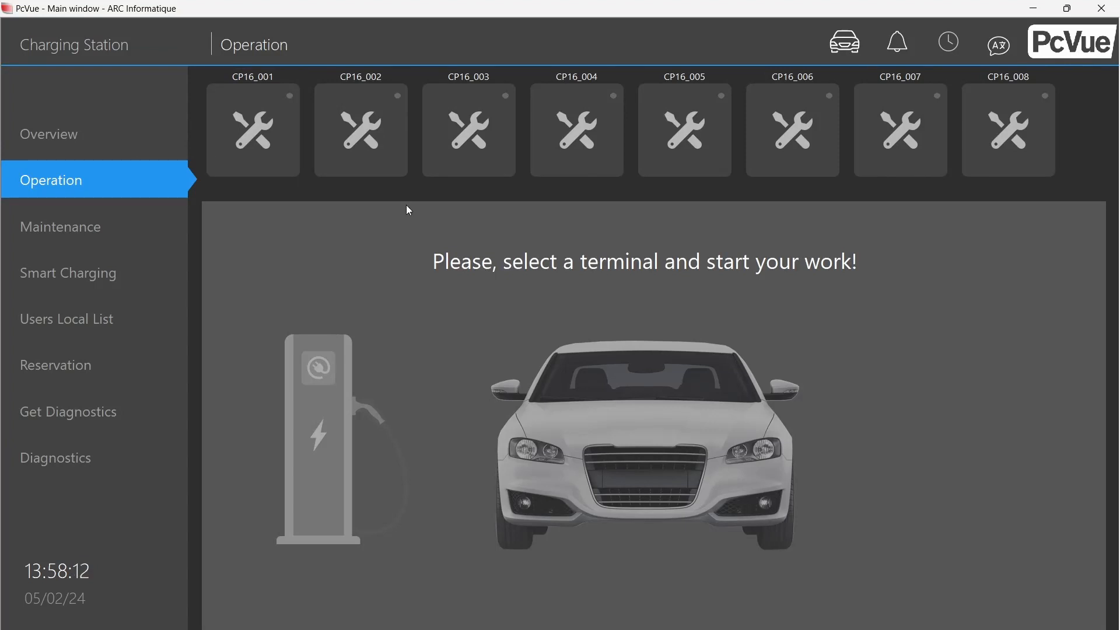
left_click(289, 126)
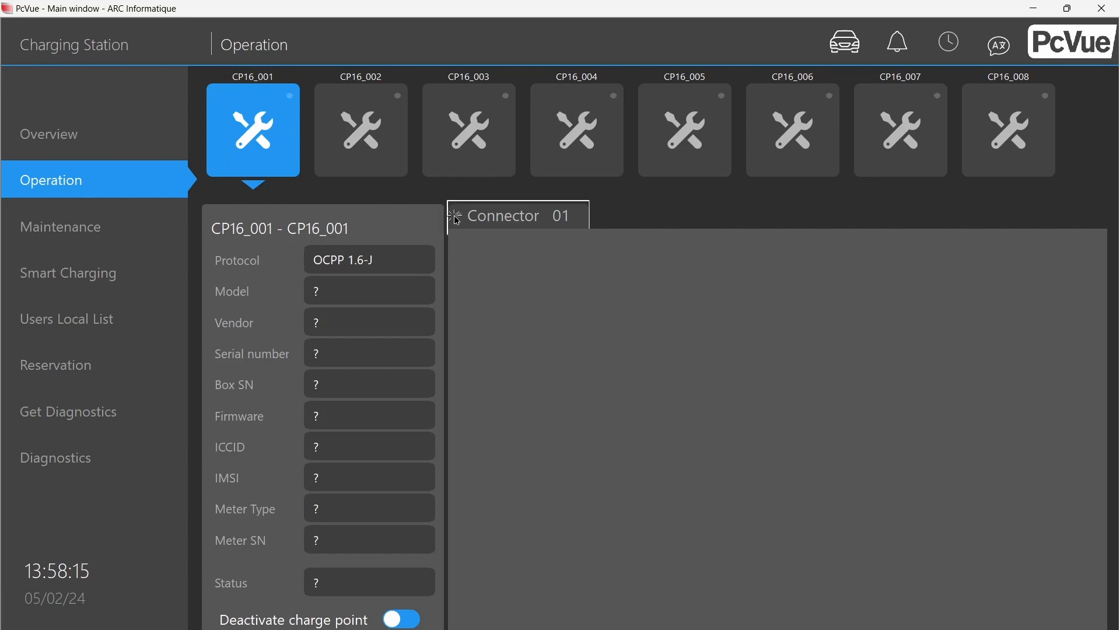
- View CP16_001's Connector 01 operation data and its Maintenance page, examining the available reset types and trigger messages
left_click(505, 217)
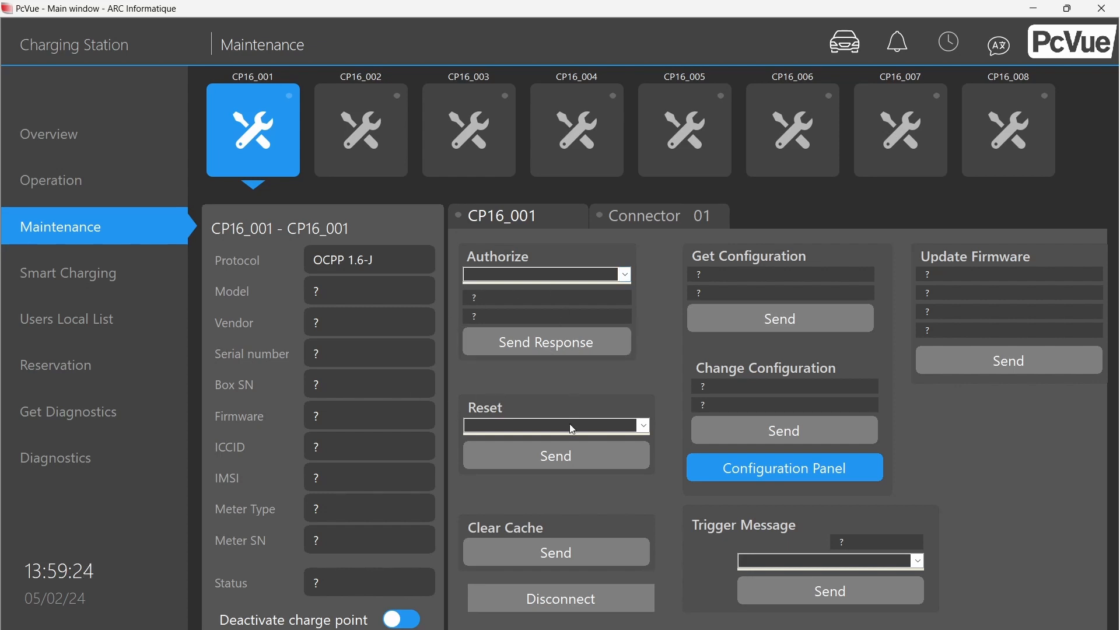
left_click(787, 465)
left_click(598, 427)
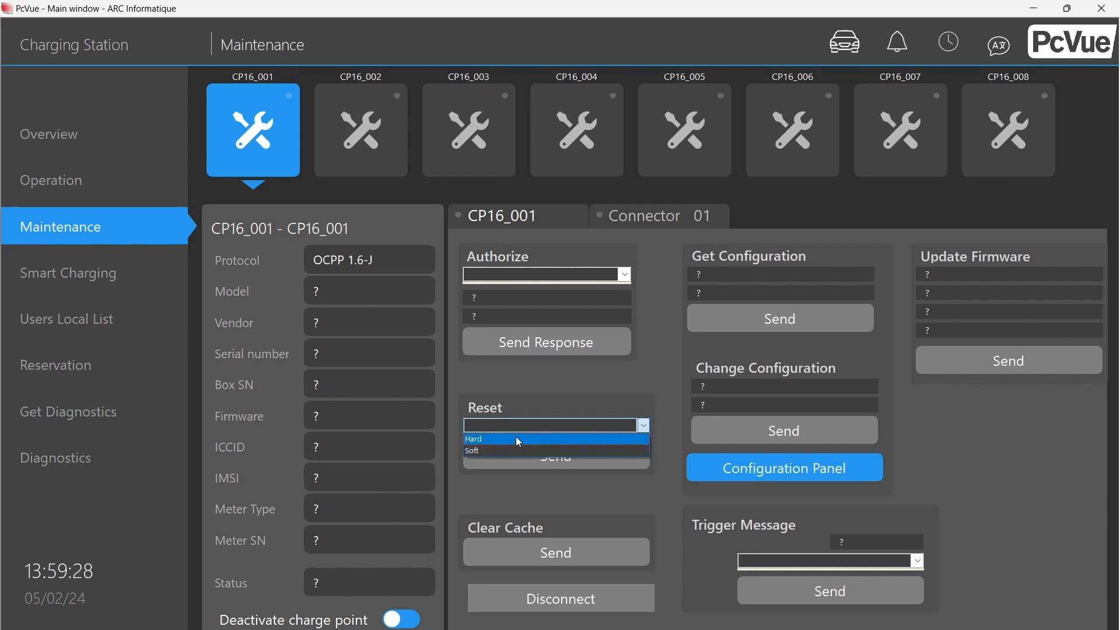
left_click(604, 377)
left_click(1020, 358)
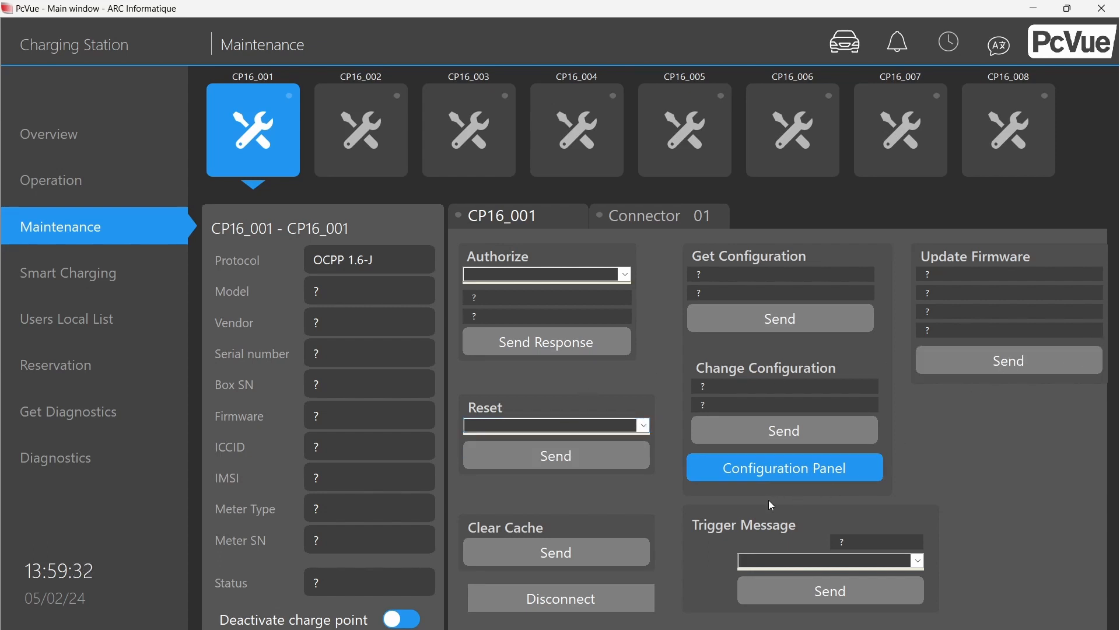
left_click(781, 564)
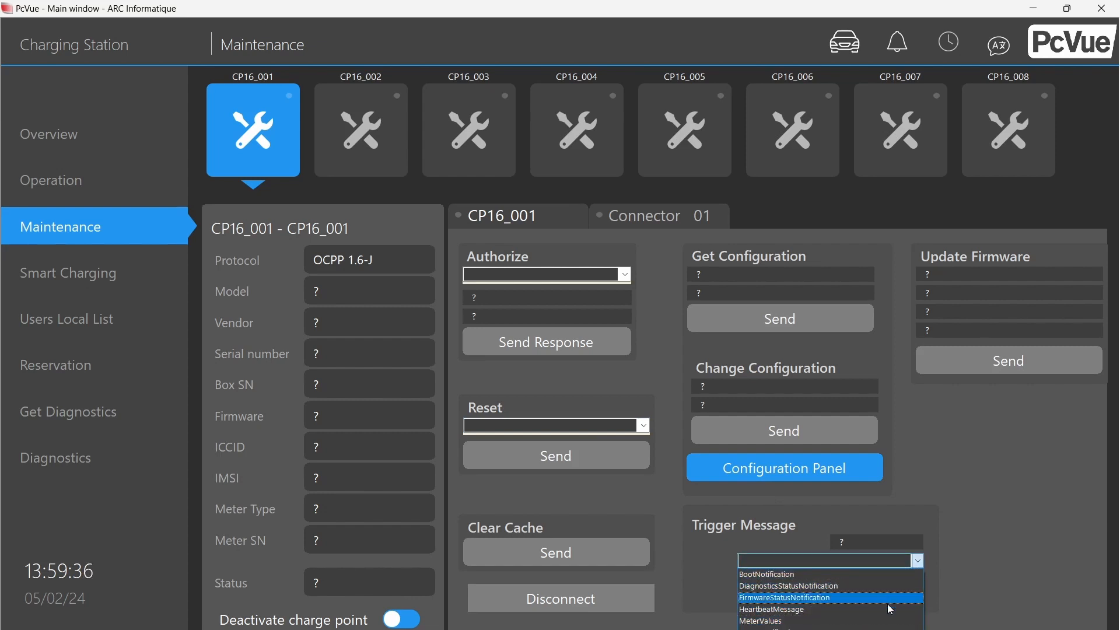
left_click(1017, 533)
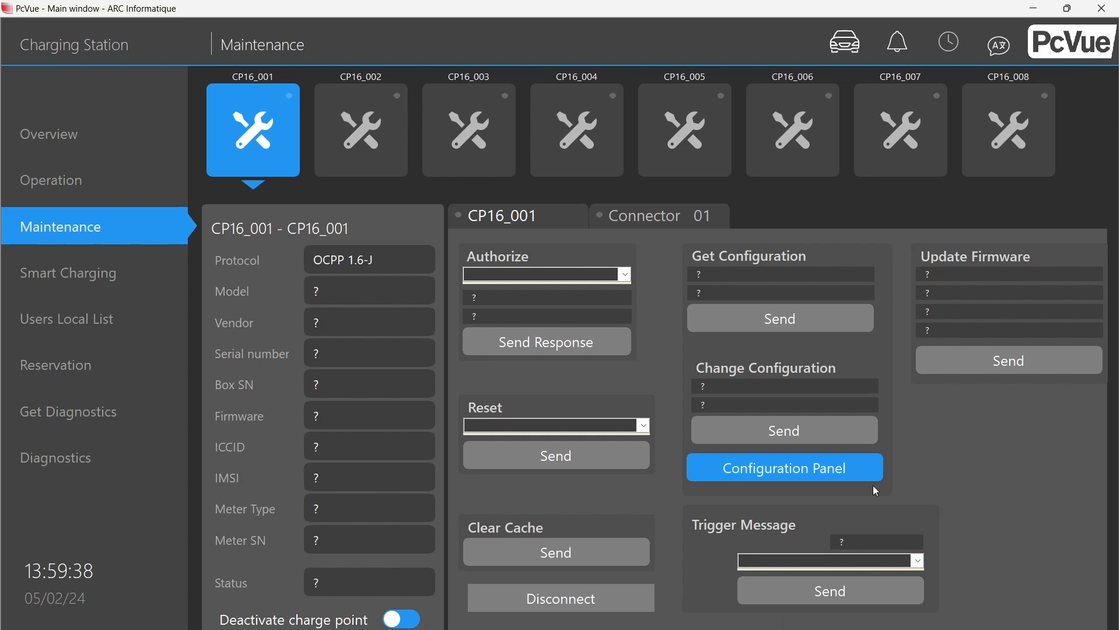
- Display the maintenance commands for CP16_001's Connector 01 and examine its availability and trigger message options
left_click(643, 214)
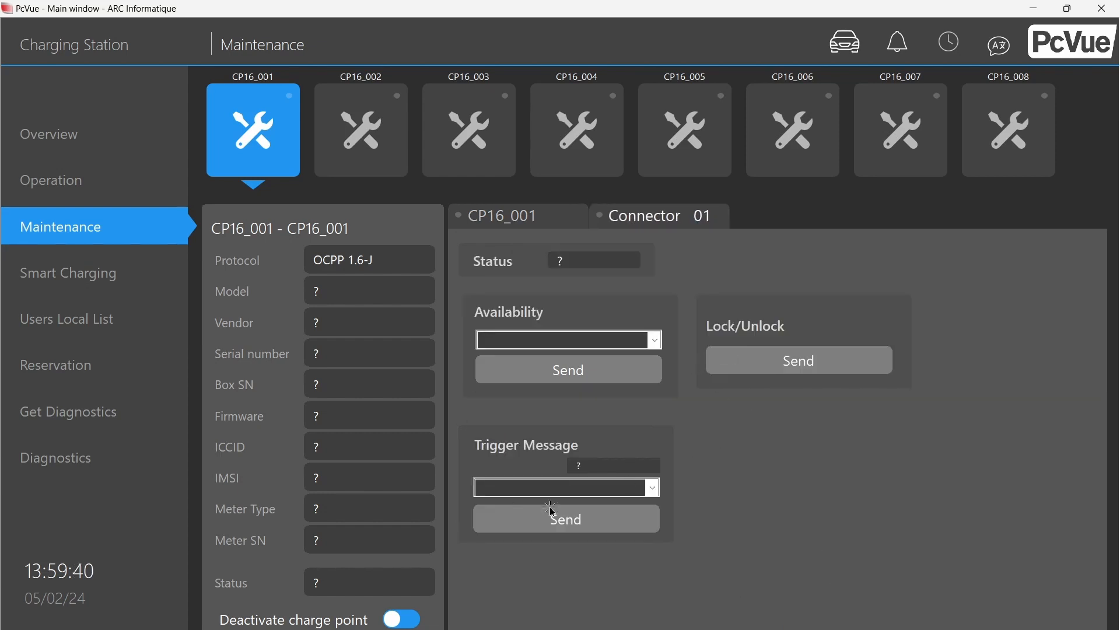
left_click(653, 340)
left_click(742, 464)
left_click(630, 488)
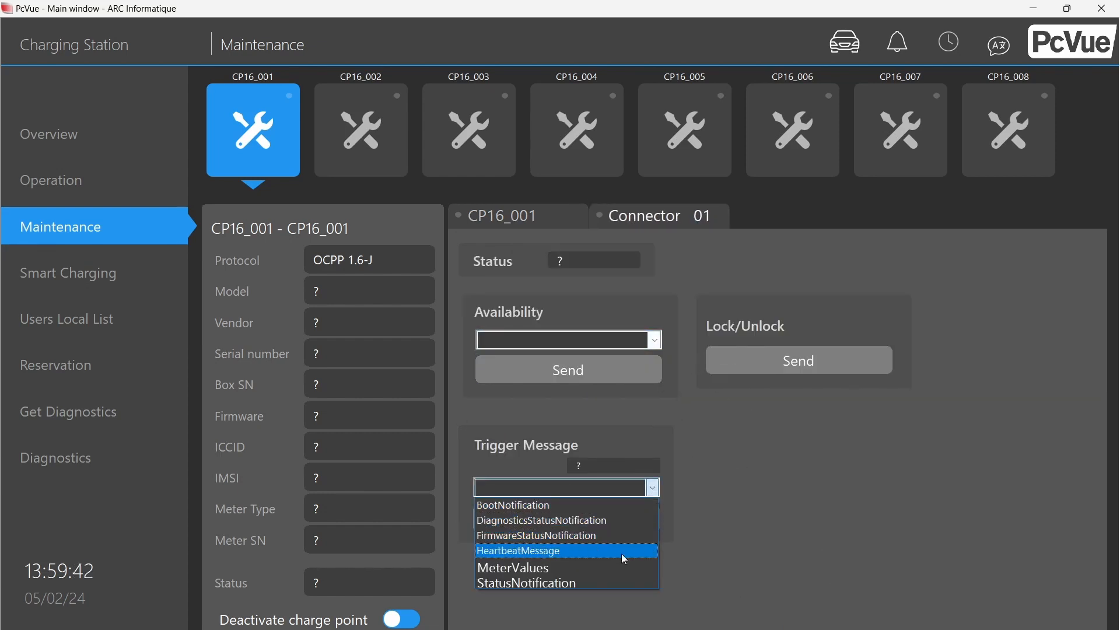
left_click(858, 494)
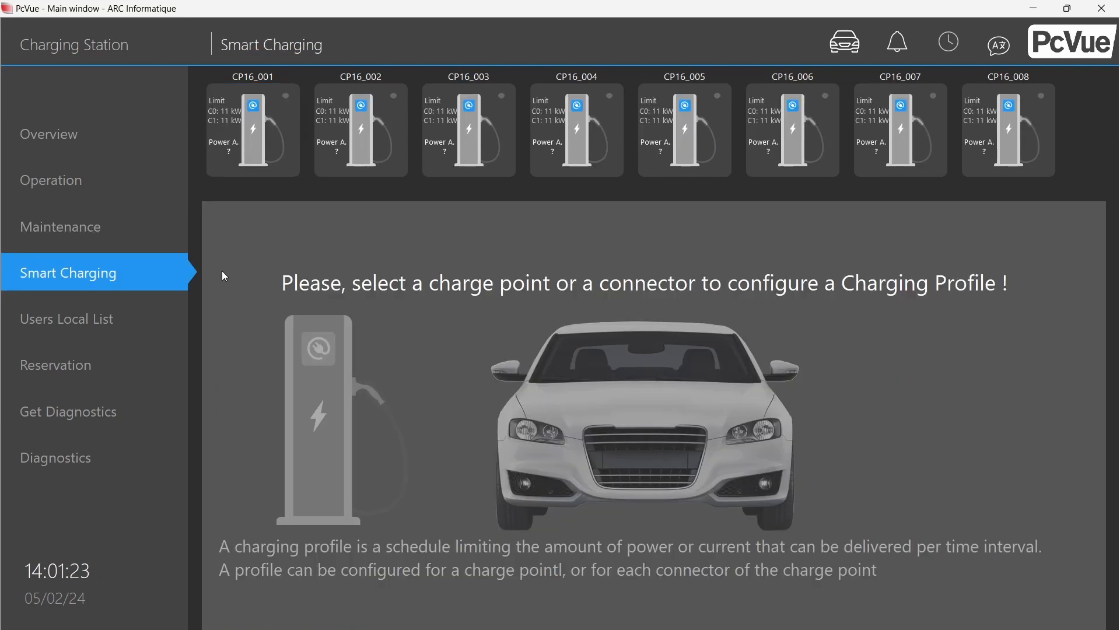
- For CP16_001 in Smart Charging, set the charging schedule unit to Ampères and display the Connector 01 profile
left_click(232, 169)
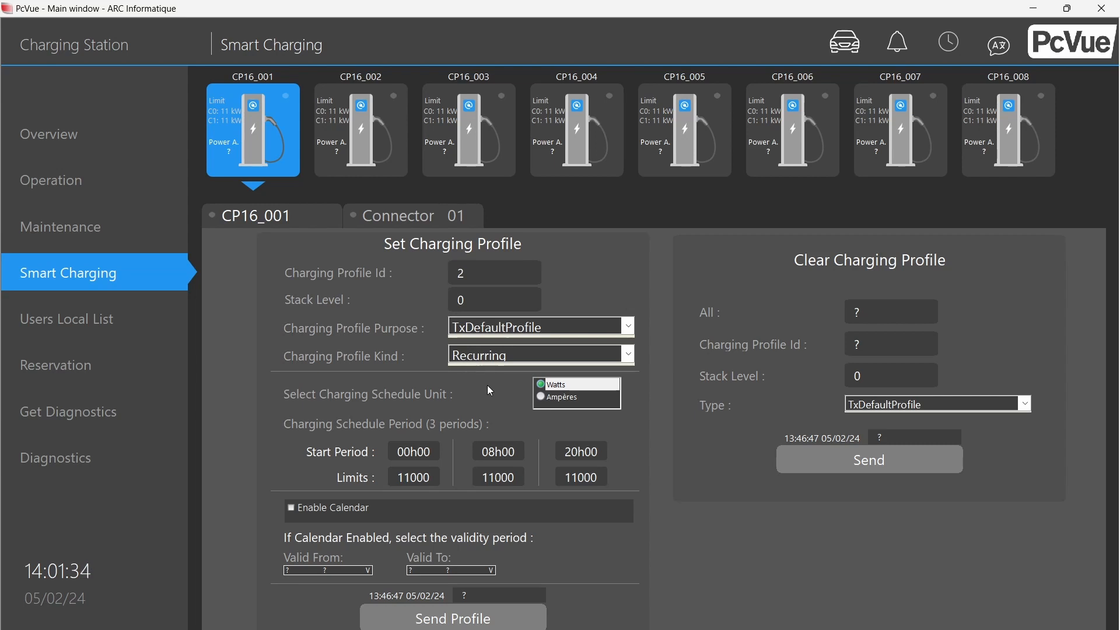
left_click(541, 398)
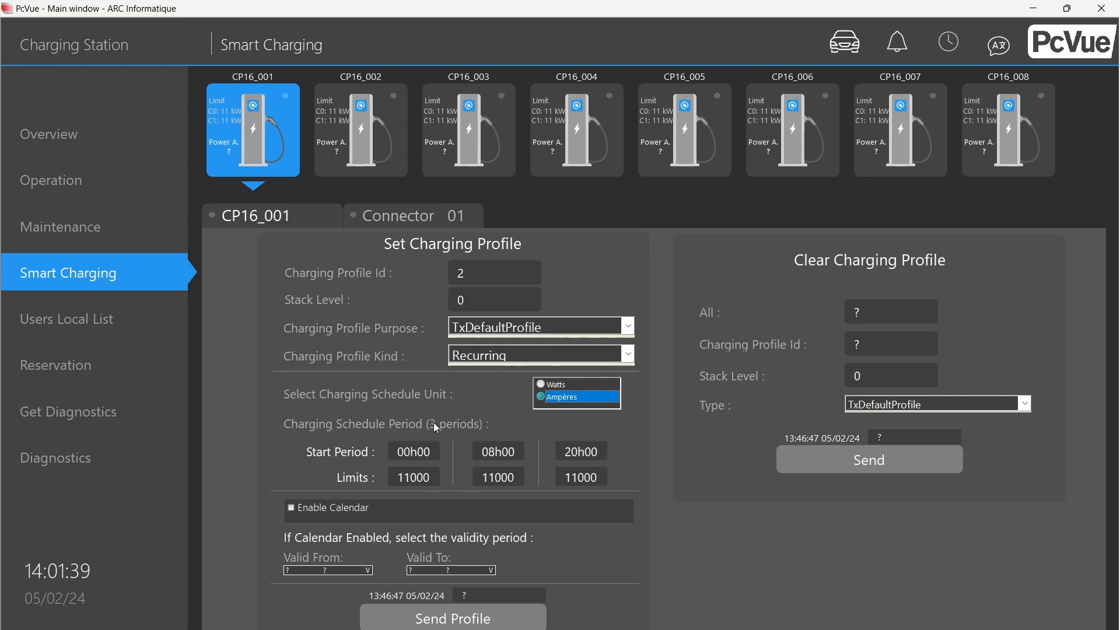
left_click(437, 214)
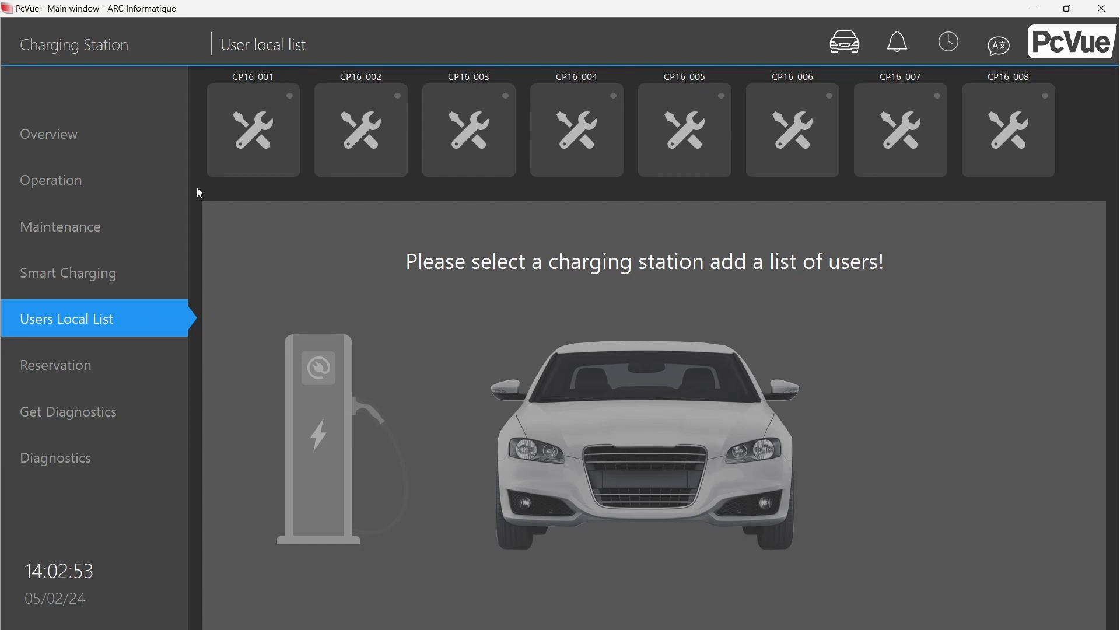
- View CP16_001's Users Local List page, and visit the Reservation, Get Diagnostics and Diagnostics pages
left_click(271, 140)
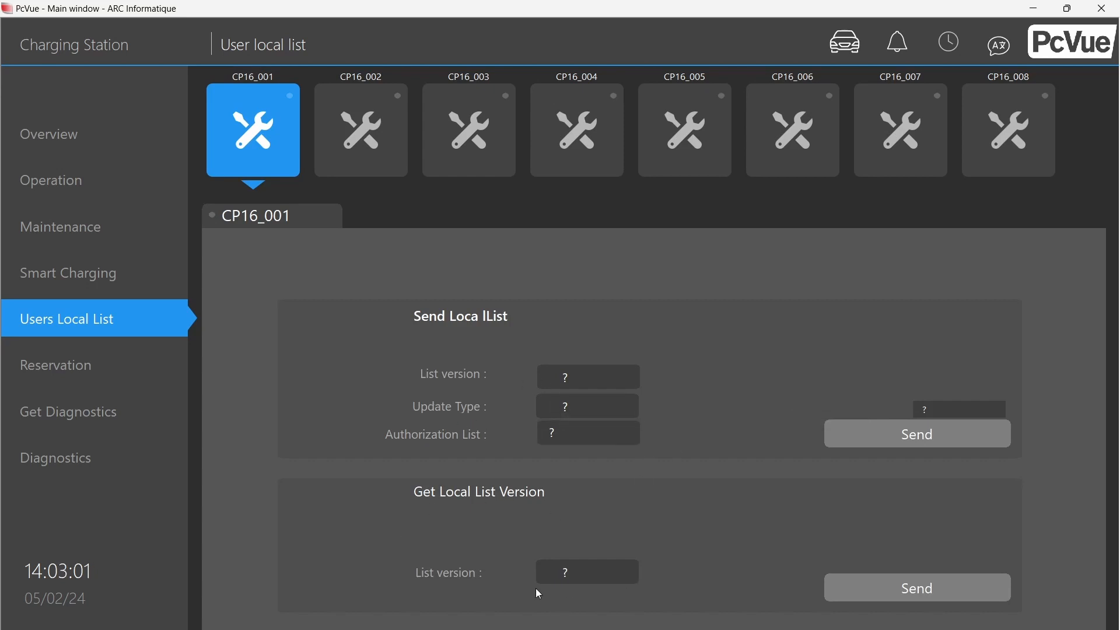
left_click(75, 366)
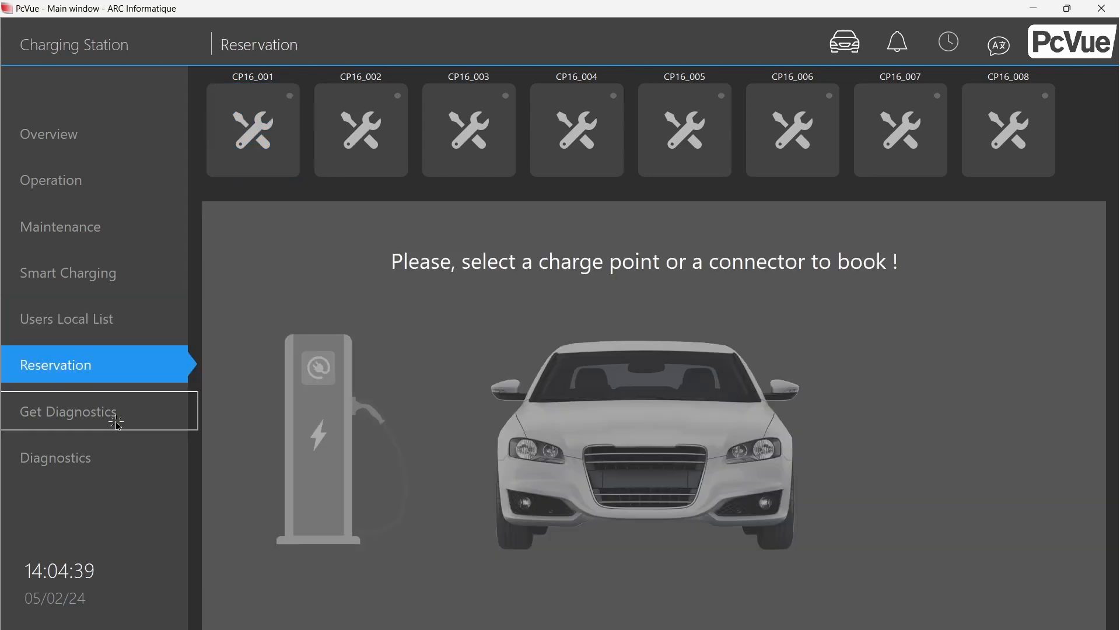
left_click(117, 424)
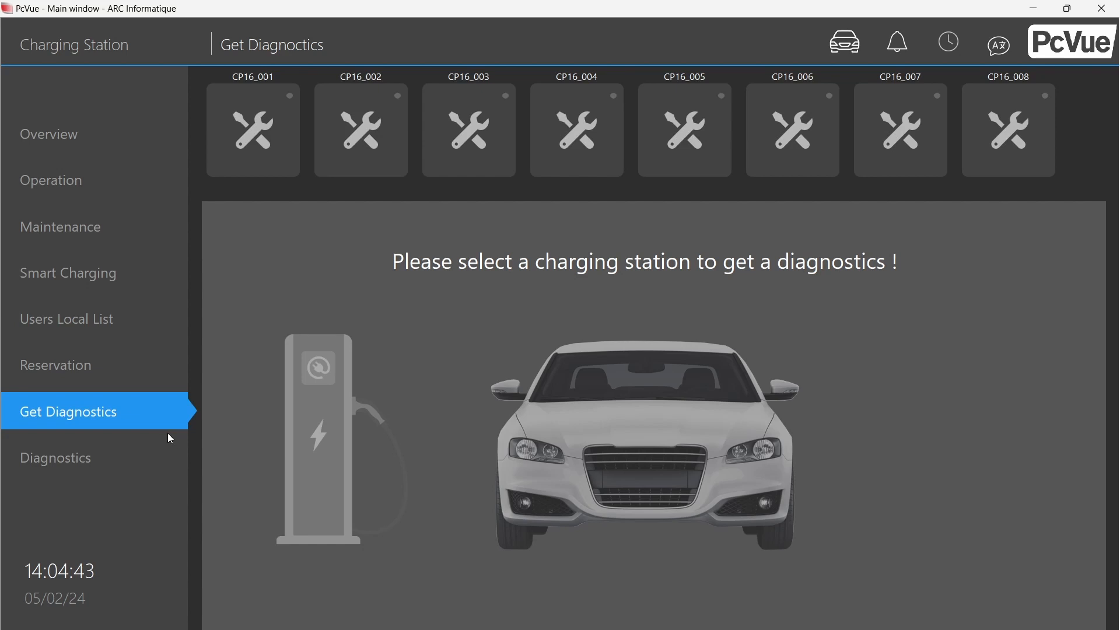
left_click(236, 166)
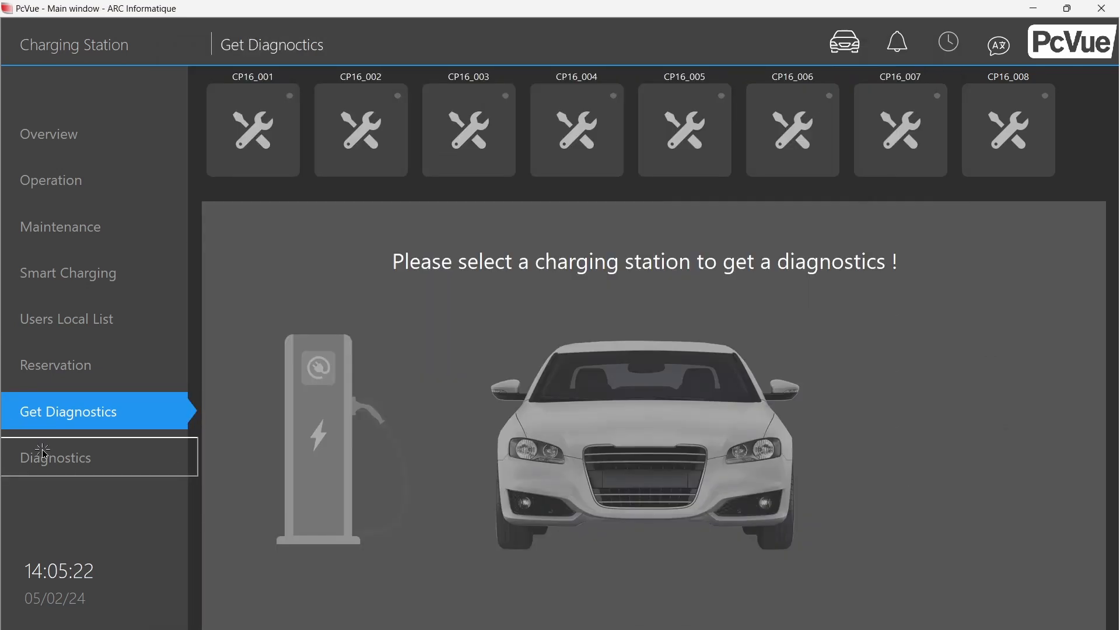
left_click(44, 453)
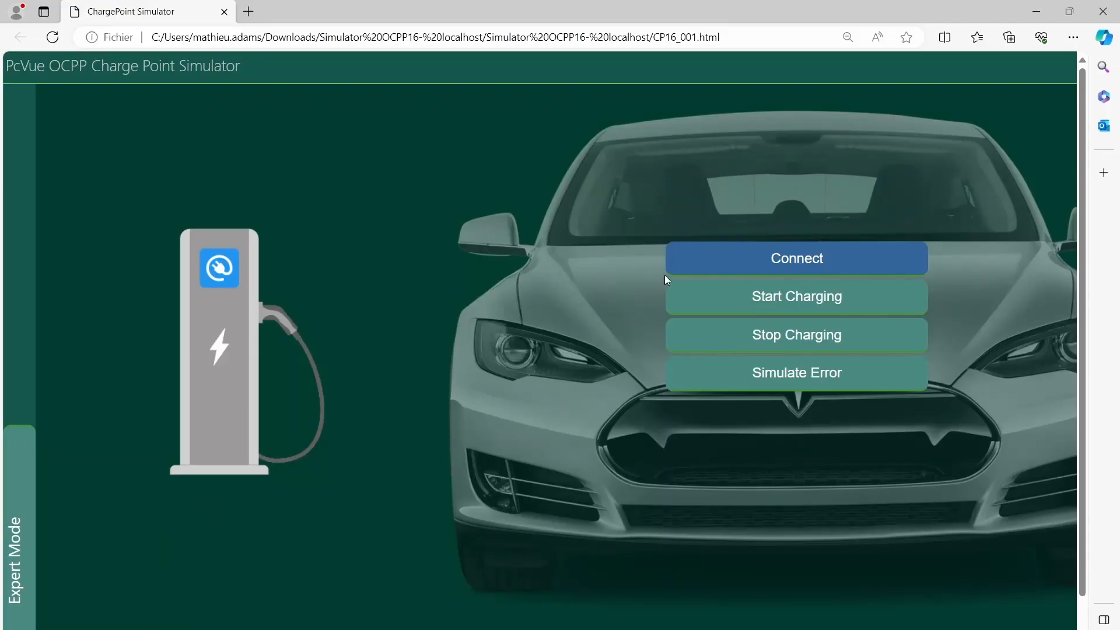
- In the PcVue OCPP Charge Point Simulator, switch to Expert Mode and connect charge point CP16_001
left_click(7, 474)
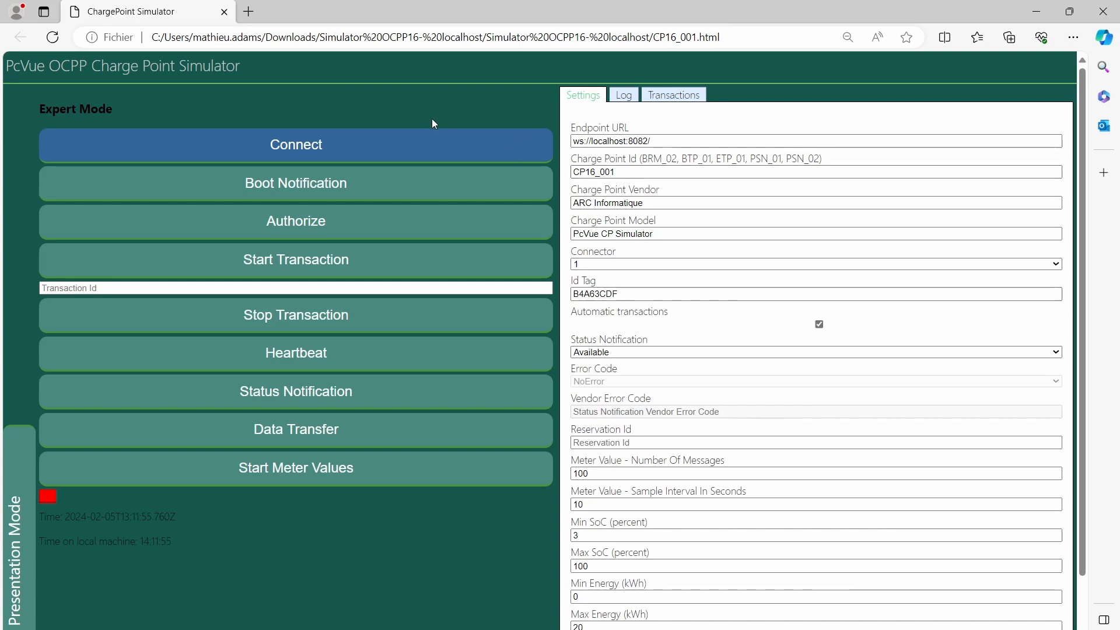
left_click(390, 142)
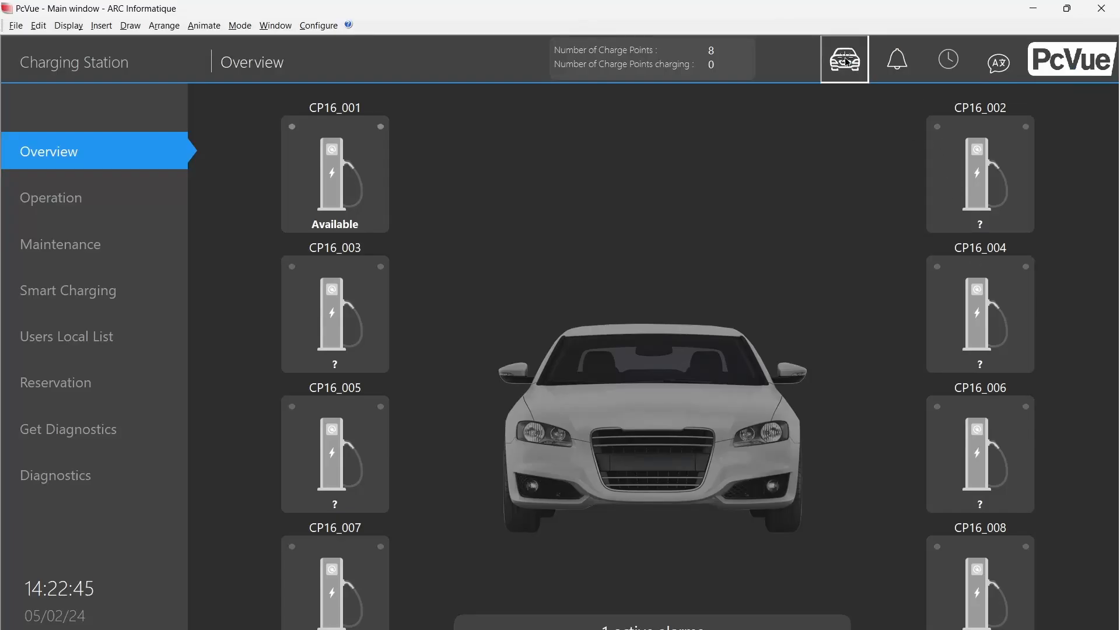
- Back in PcVue, open the Parking mimic from the Overview and switch it to design mode
left_click(854, 67)
right_click(321, 180)
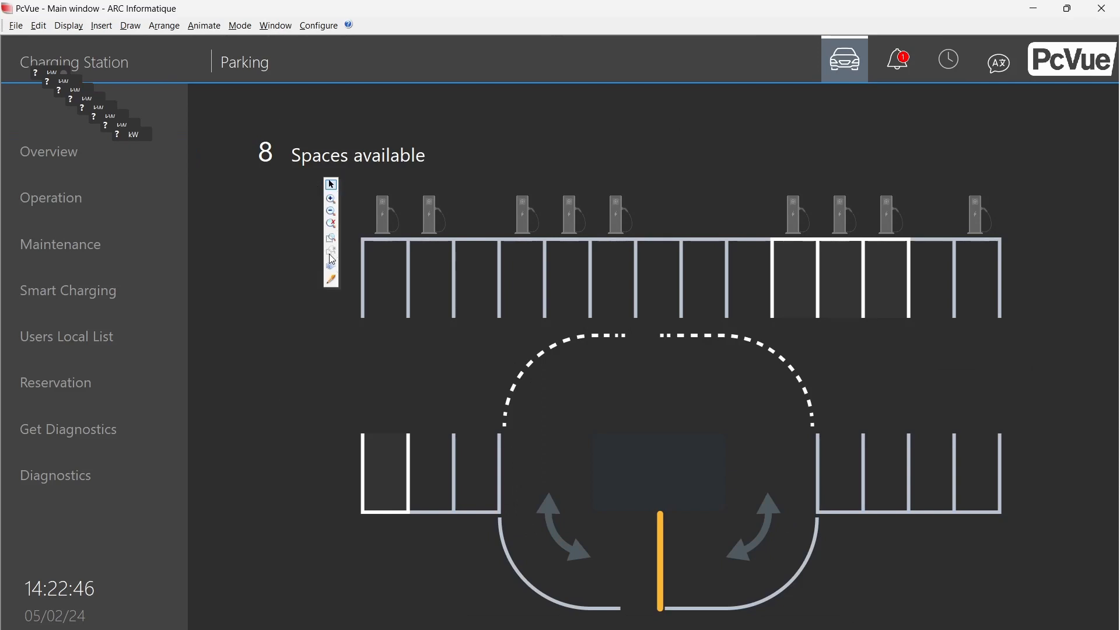
left_click(320, 290)
left_click(172, 243)
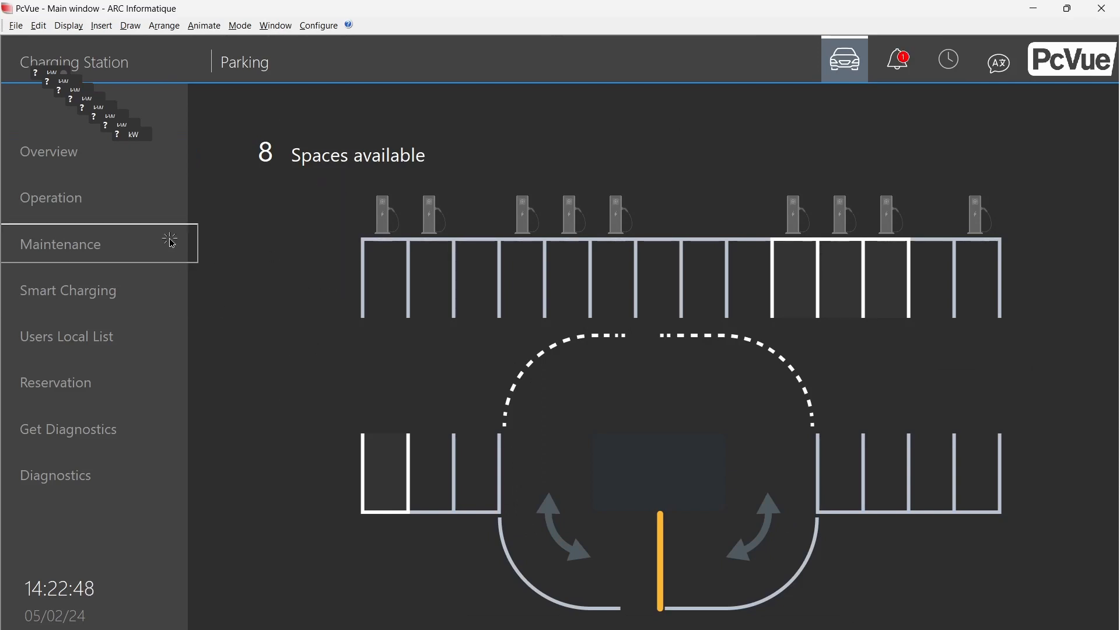
right_click(342, 251)
left_click(353, 351)
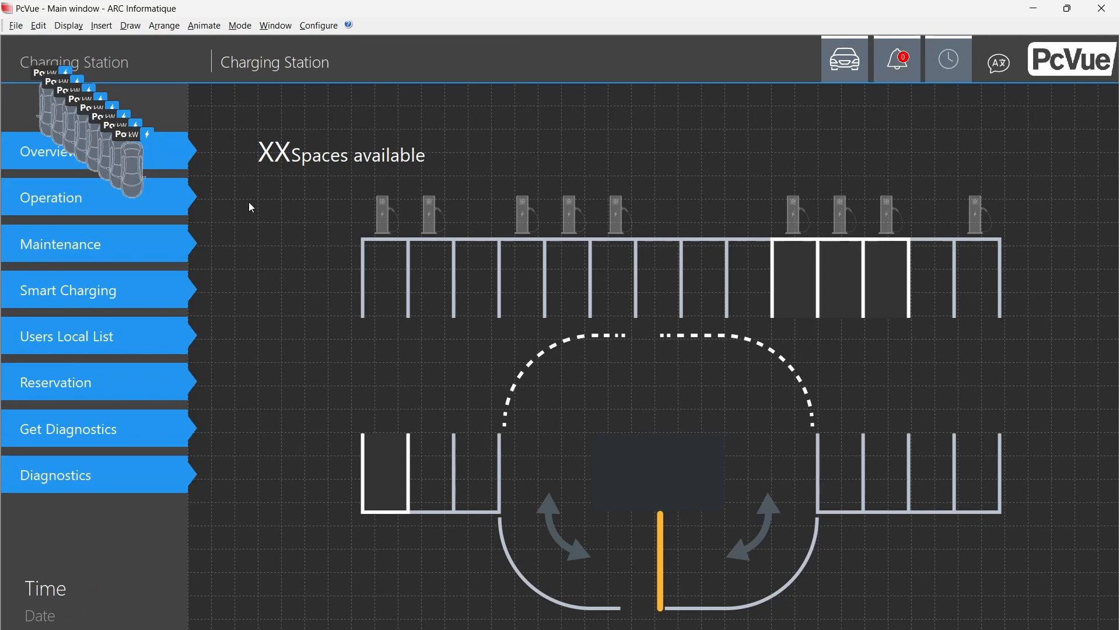
- Move three of the stacked car symbols into the first, second and fourth spaces of the upper parking row
left_click_drag(129, 164, 382, 274)
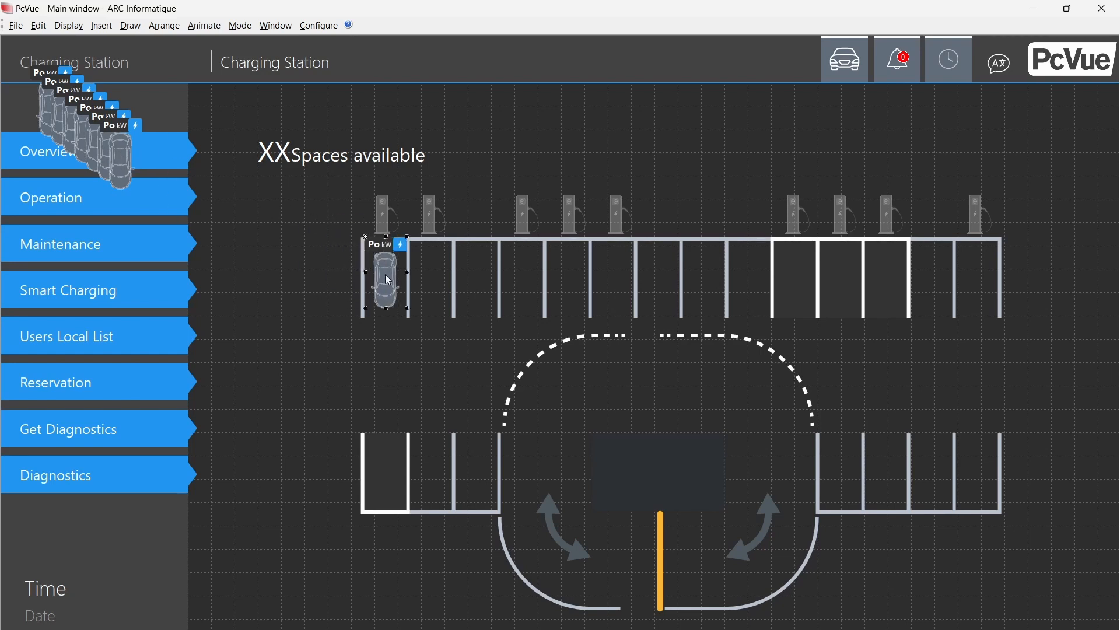
left_click_drag(129, 168, 439, 290)
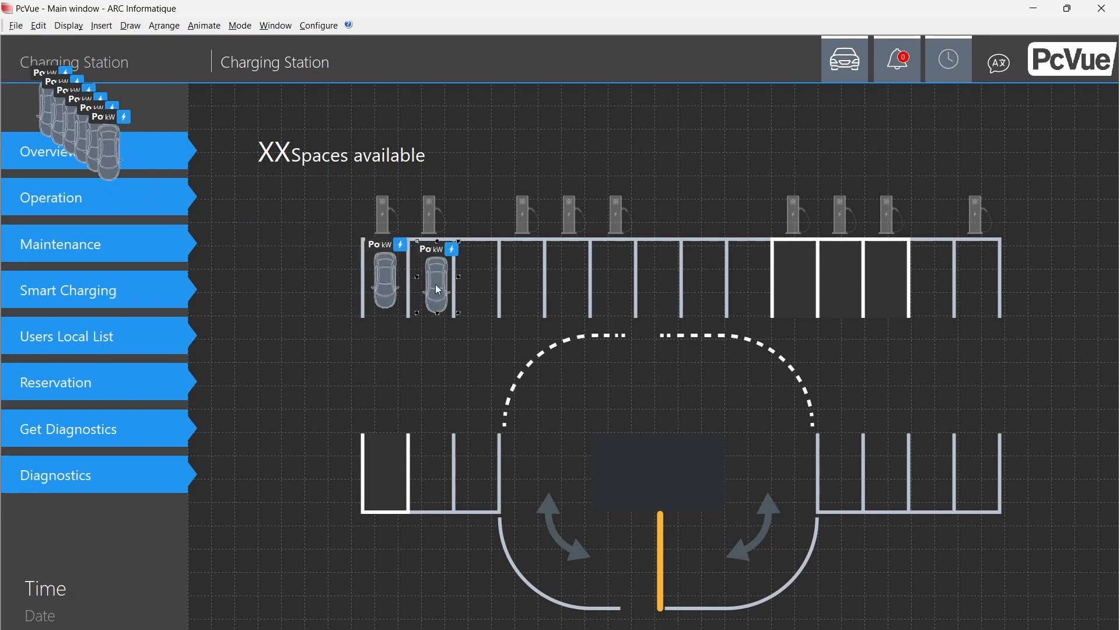
left_click_drag(111, 154, 524, 287)
- Lock the large parking layout symbol and return the Parking mimic to run mode
right_click(380, 139)
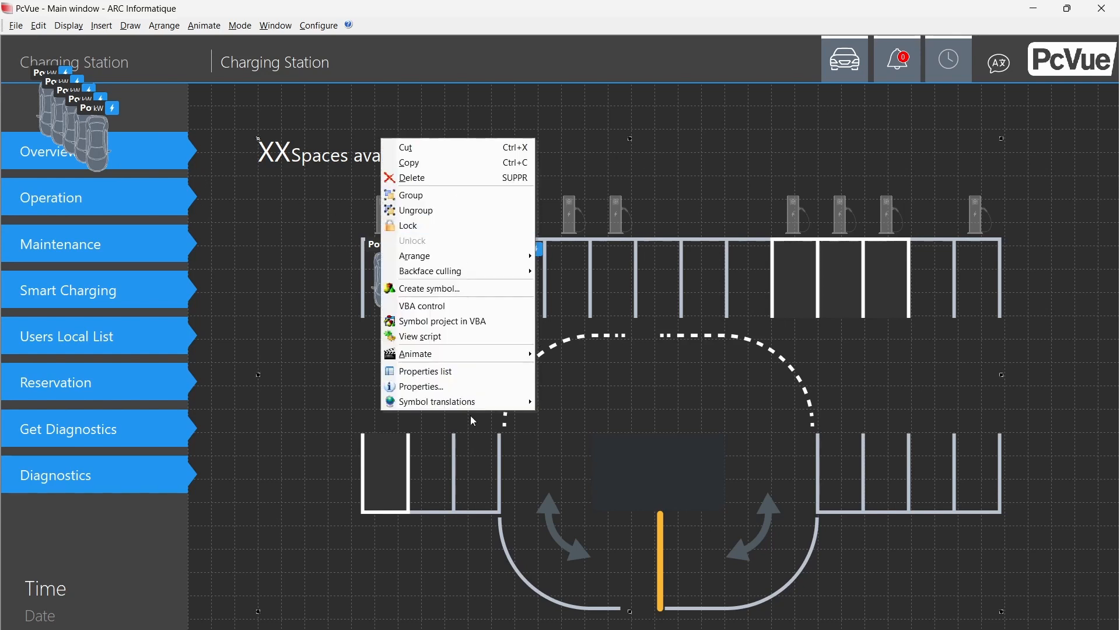
left_click(449, 225)
right_click(290, 292)
right_click(233, 234)
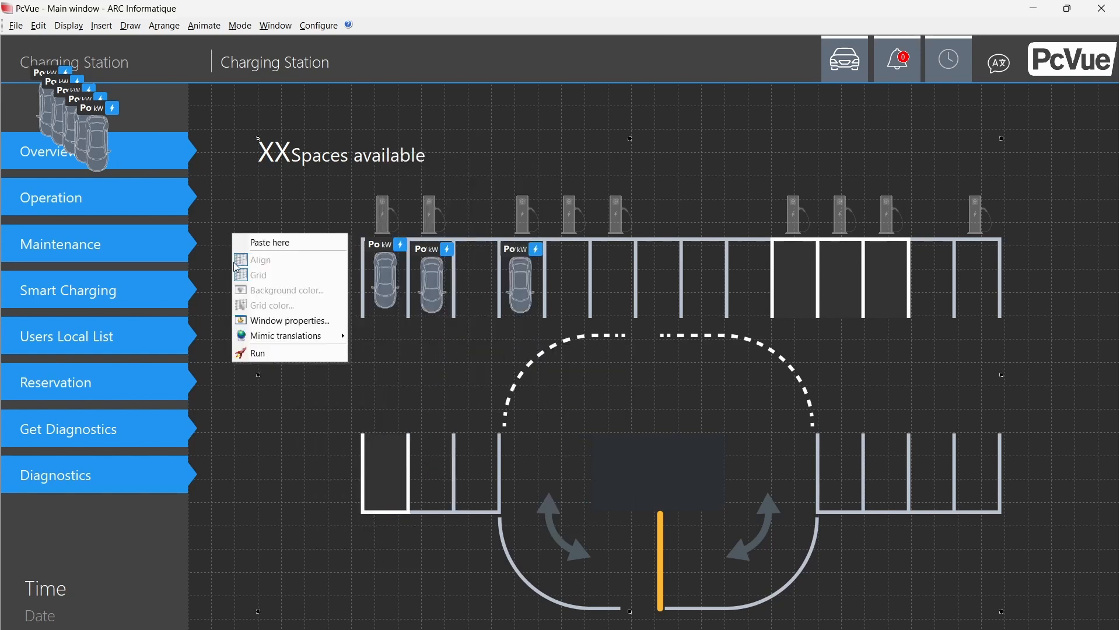
left_click(283, 353)
- Open the charge point details from the first parking space and try the On/Off switch of CP16_008
left_click(402, 282)
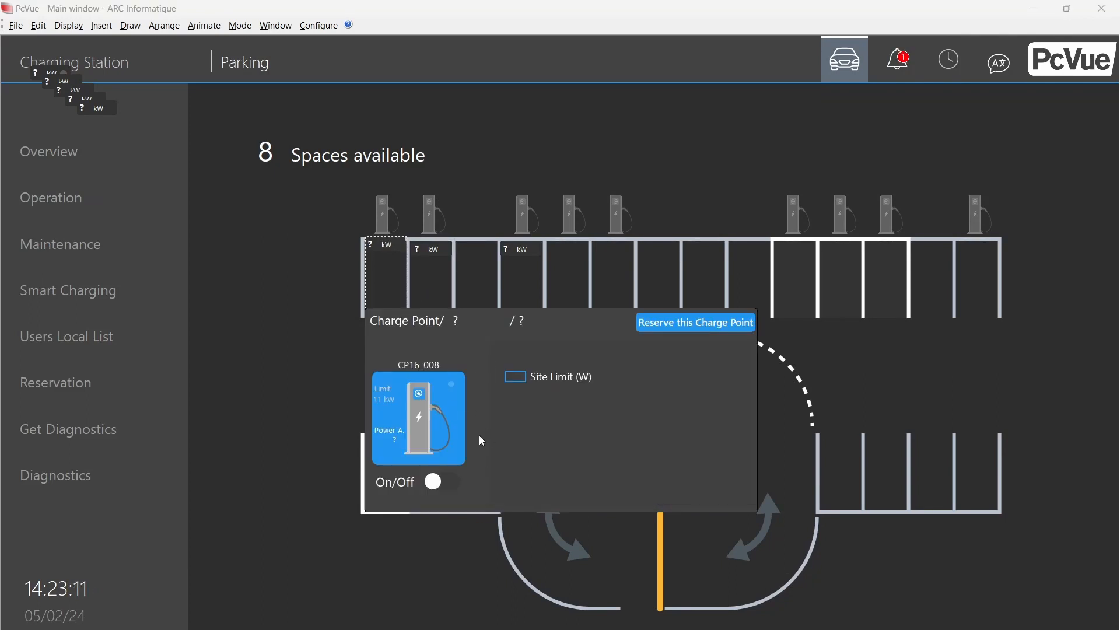
left_click(438, 477)
left_click(444, 479)
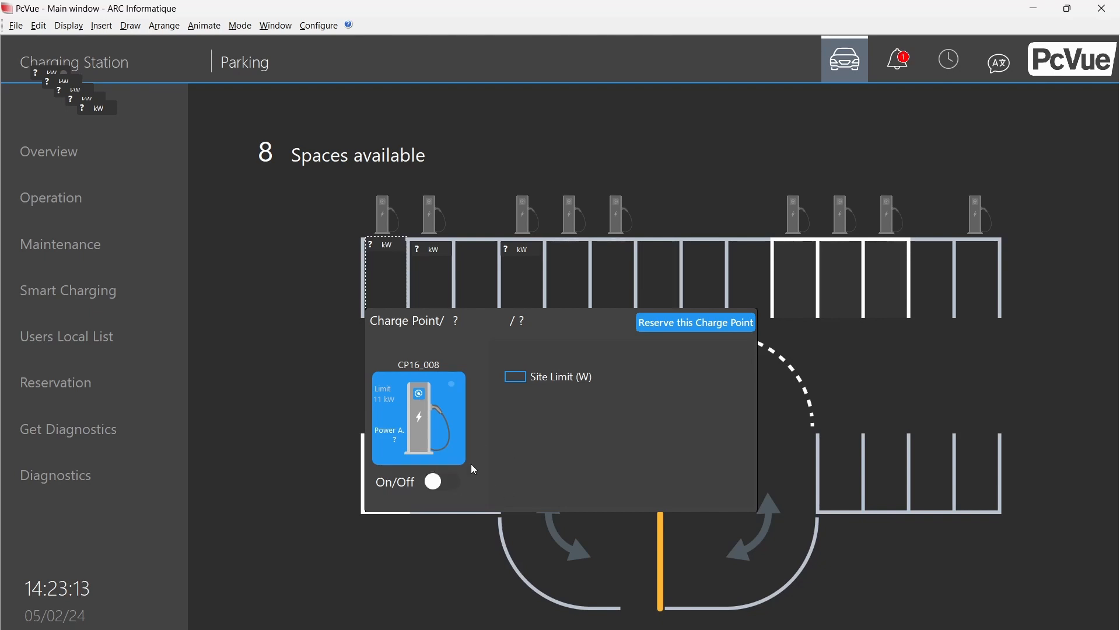
- Go to the reservation page for CP16_008 from its details and save the changes to Parking.mmc
left_click(714, 329)
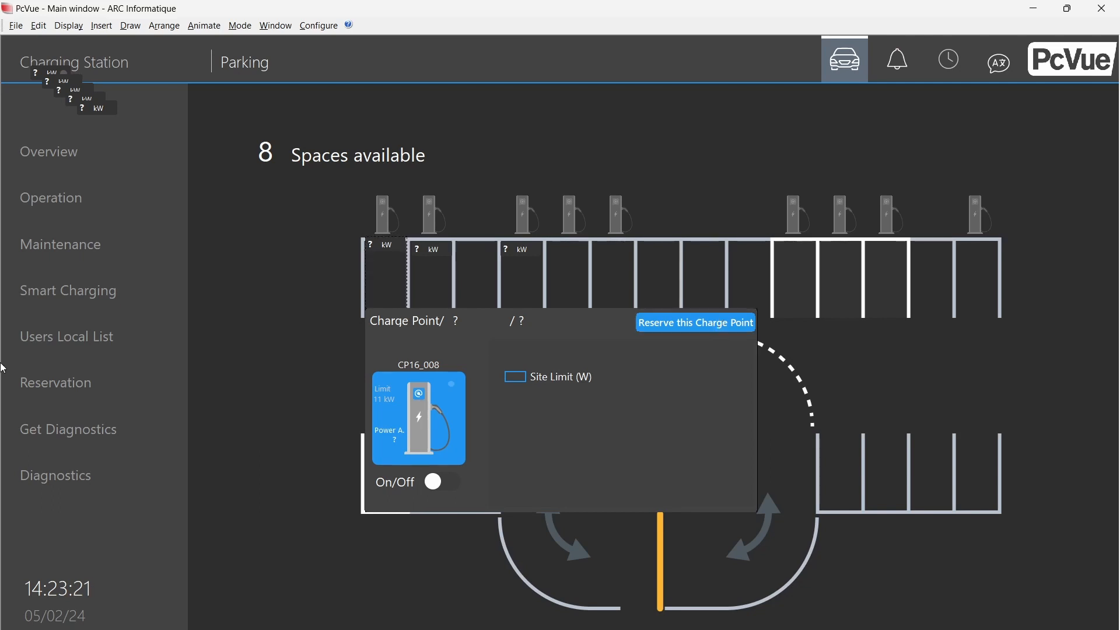
left_click(694, 329)
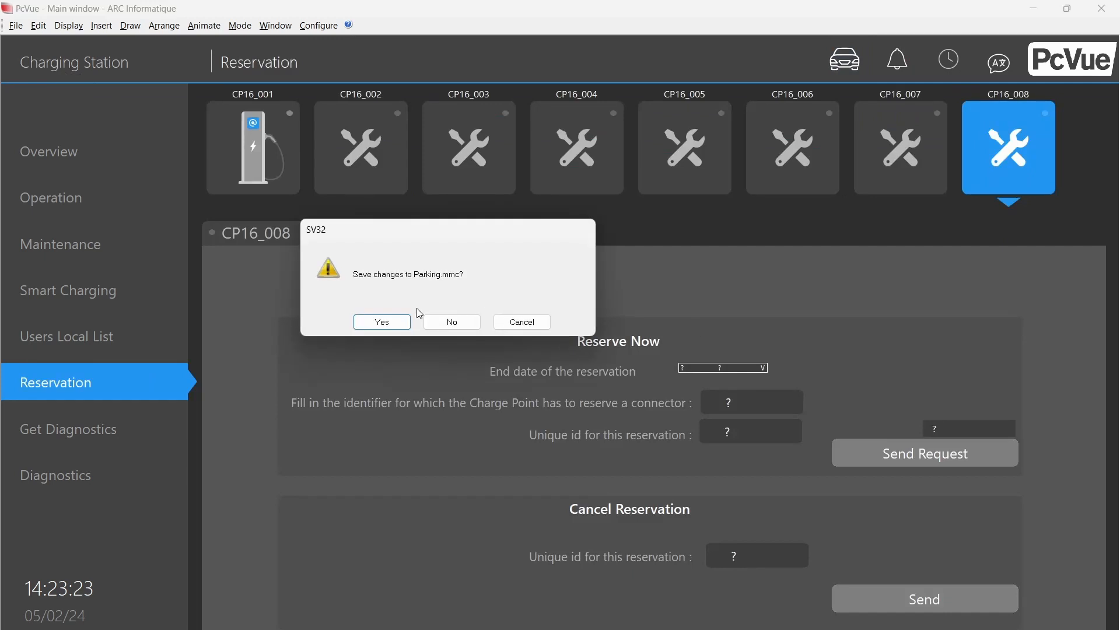
left_click(371, 322)
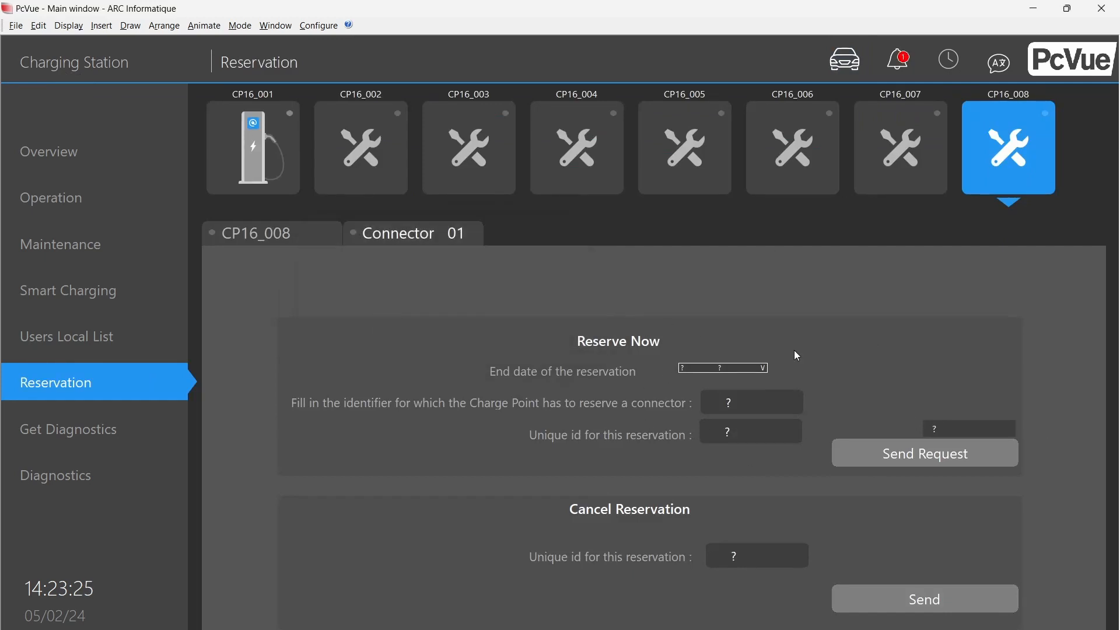
- Open the Alarm watcher and examine the status notification and vehicle counter alarms in the list
left_click(895, 60)
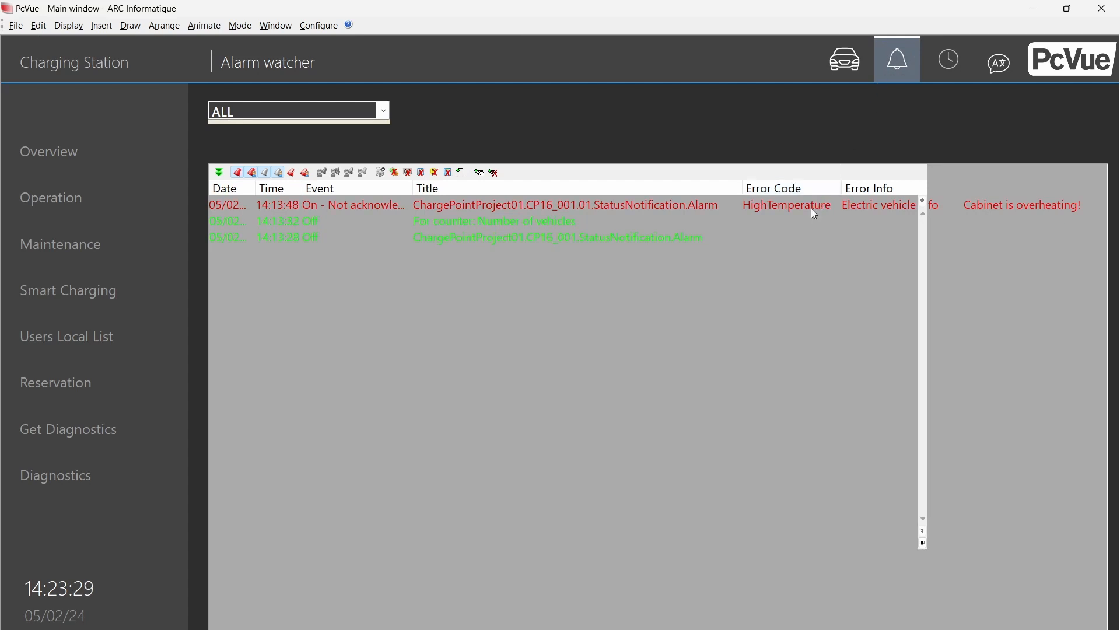
left_click(282, 210)
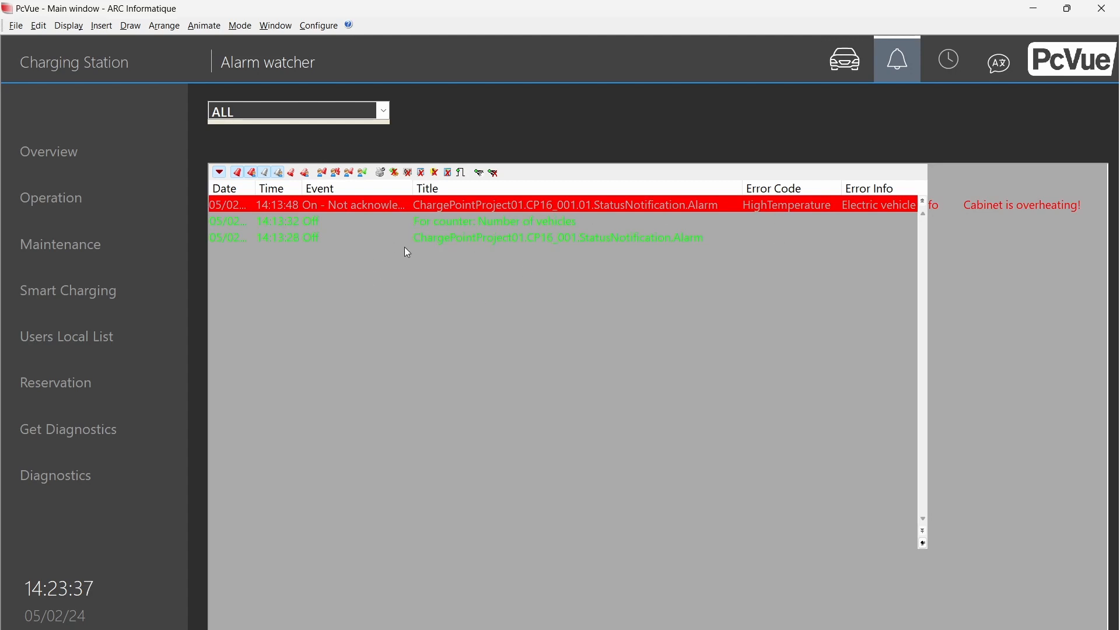
left_click(391, 224)
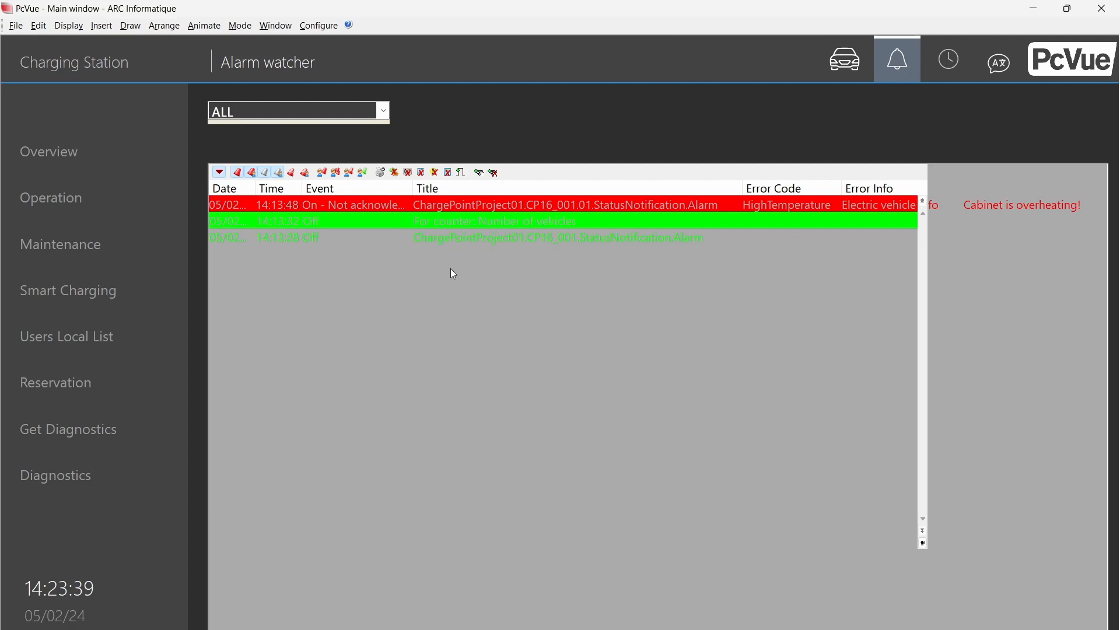
left_click(471, 233)
left_click(488, 217)
left_click(485, 233)
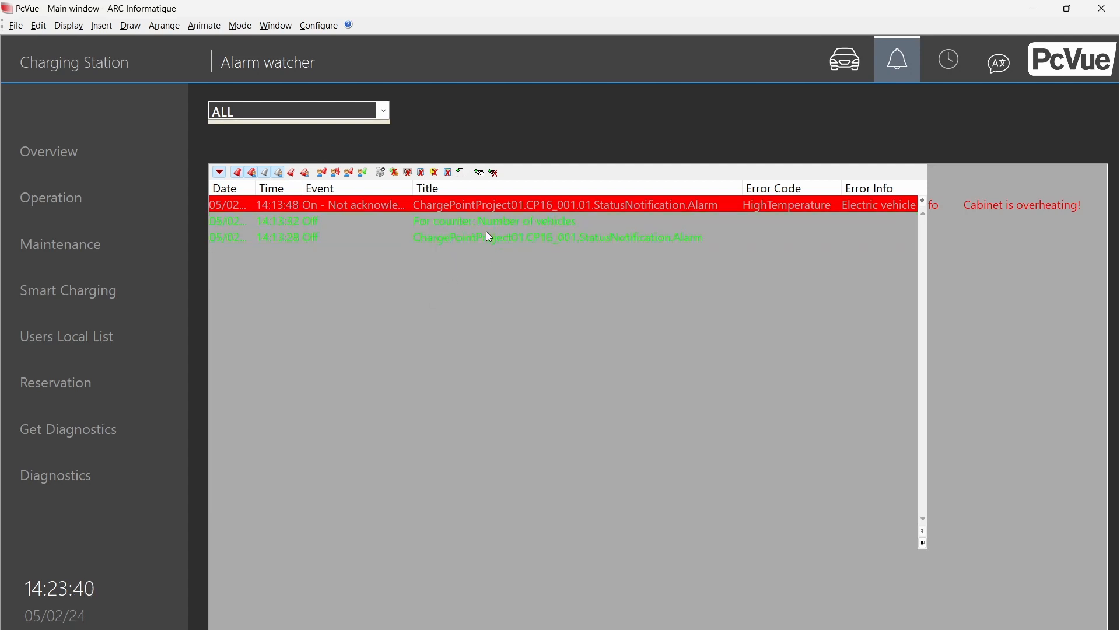
left_click(504, 204)
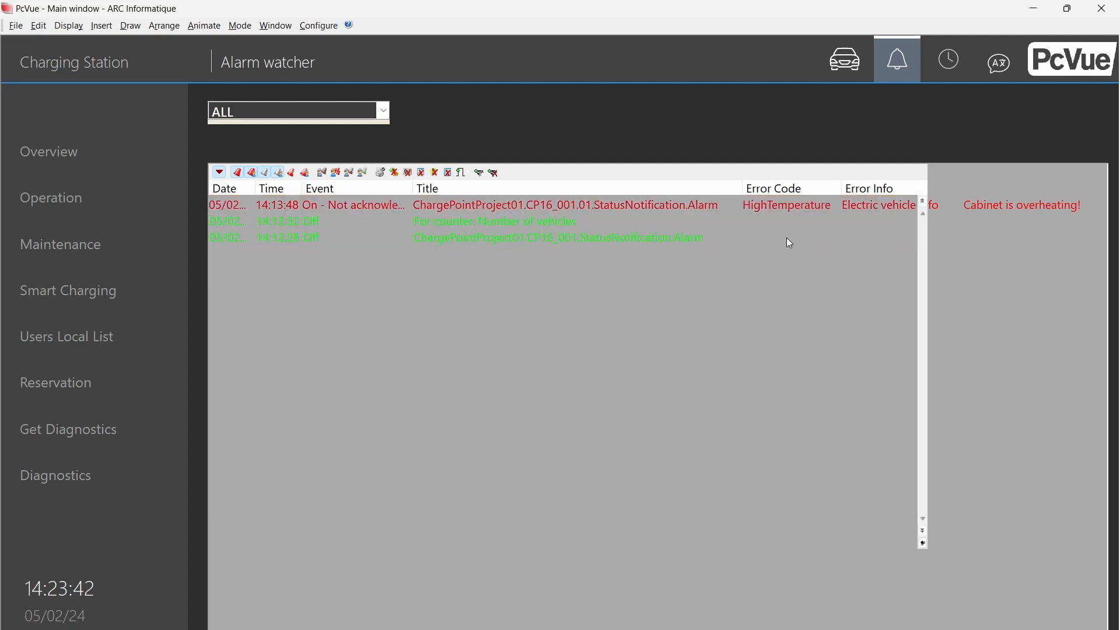
- View the charging history page, switch to the charge point simulator and reset the error of CP16_001 in Presentation Mode
left_click(951, 71)
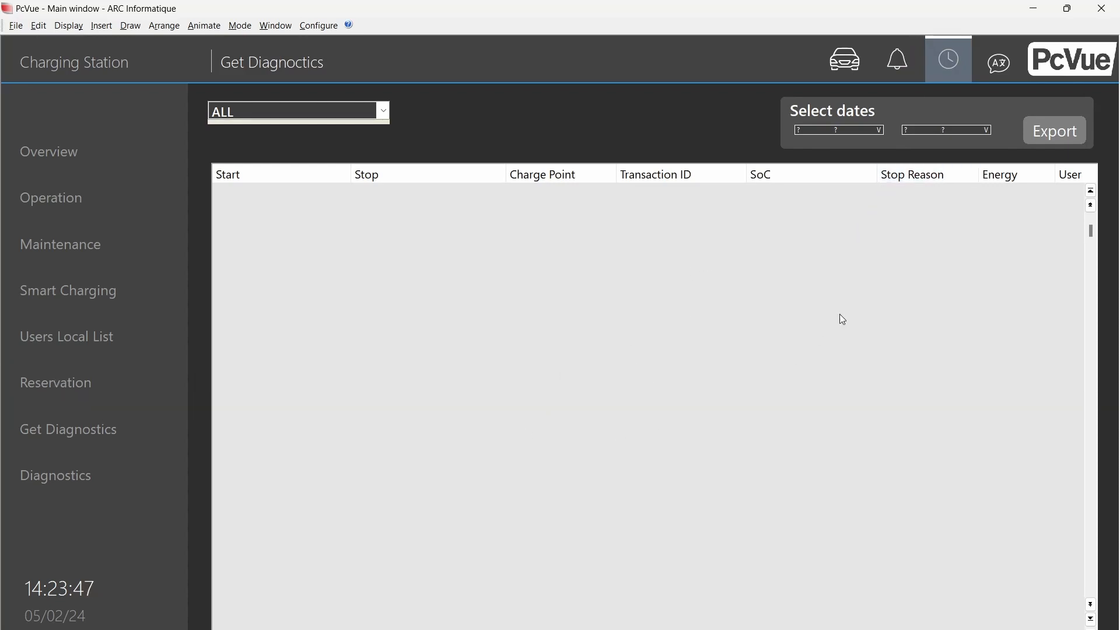
key("alt+Tab")
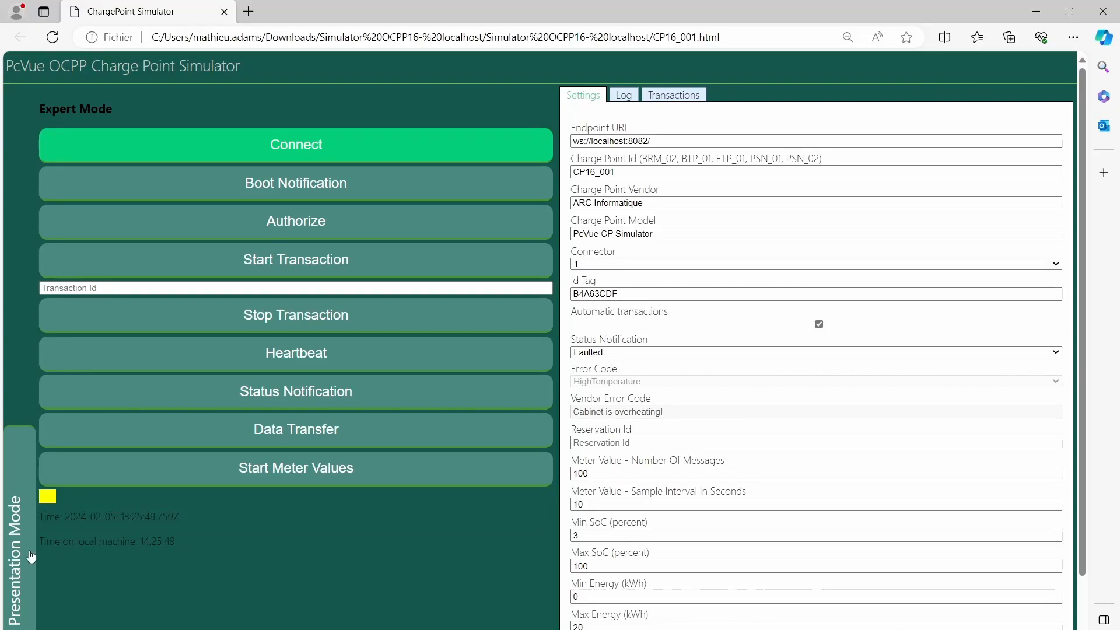
left_click(32, 556)
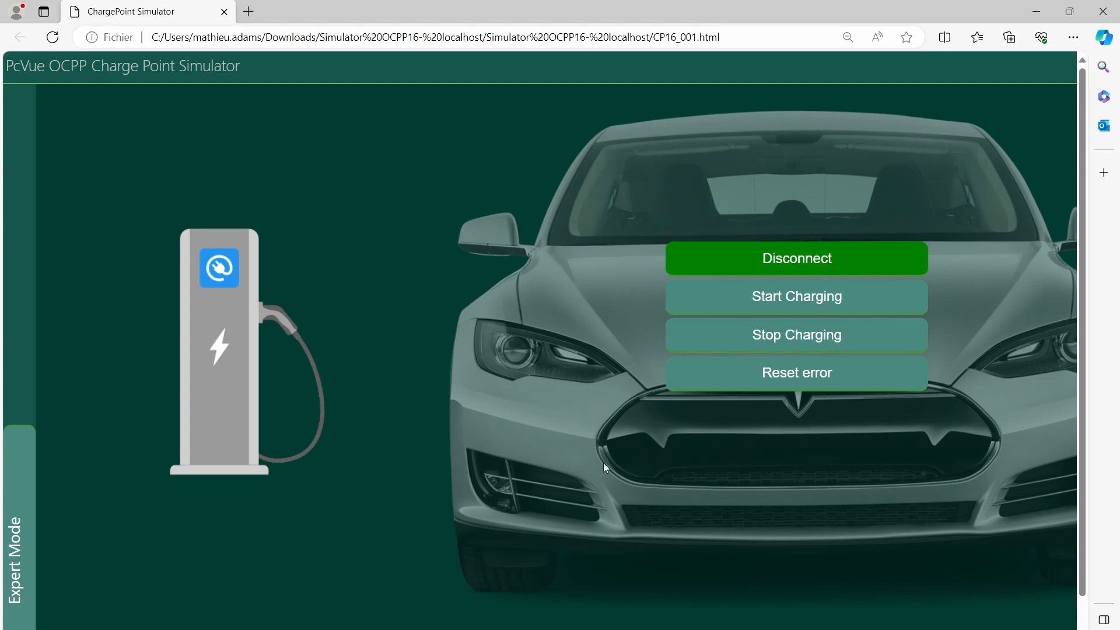
left_click(798, 372)
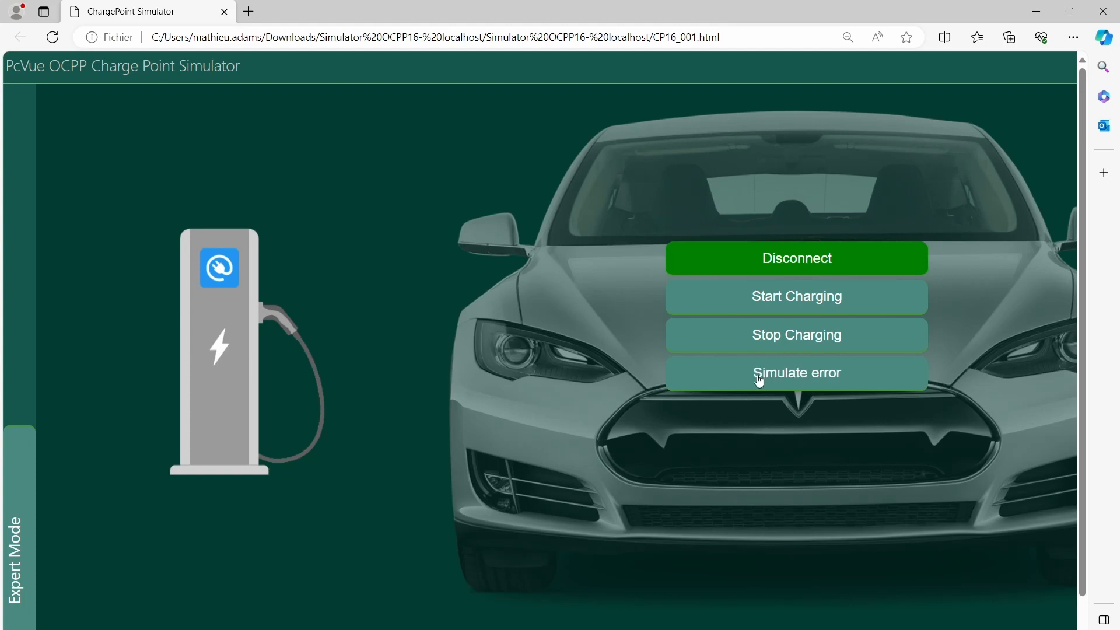
- Start a transaction for CP16_001 in the simulator's Expert Mode and choose Charging as the status notification
left_click(14, 512)
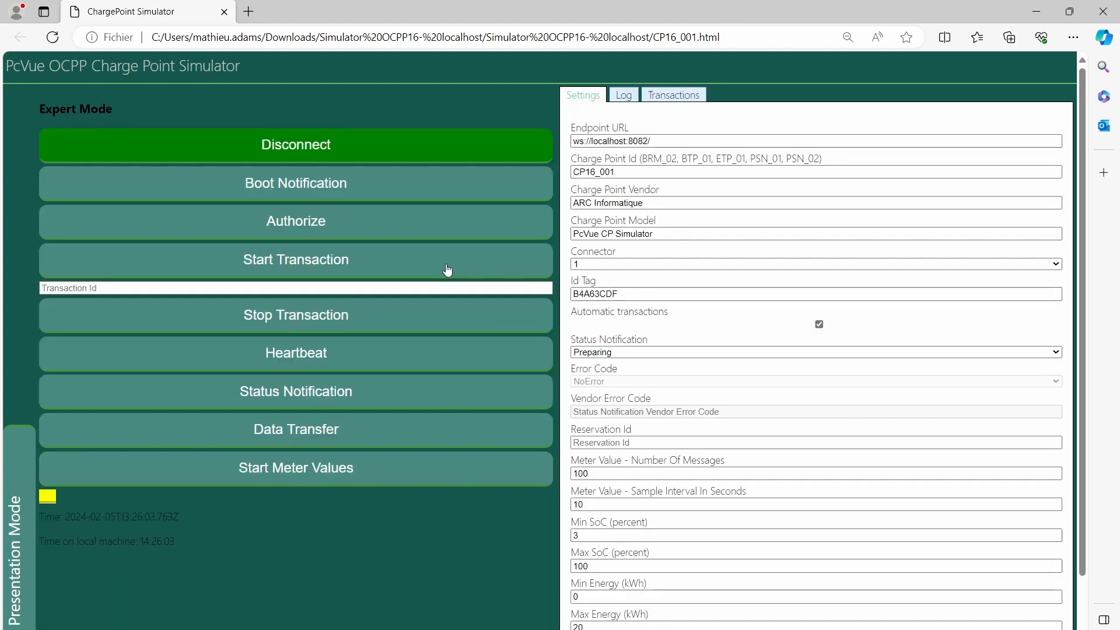
left_click(294, 270)
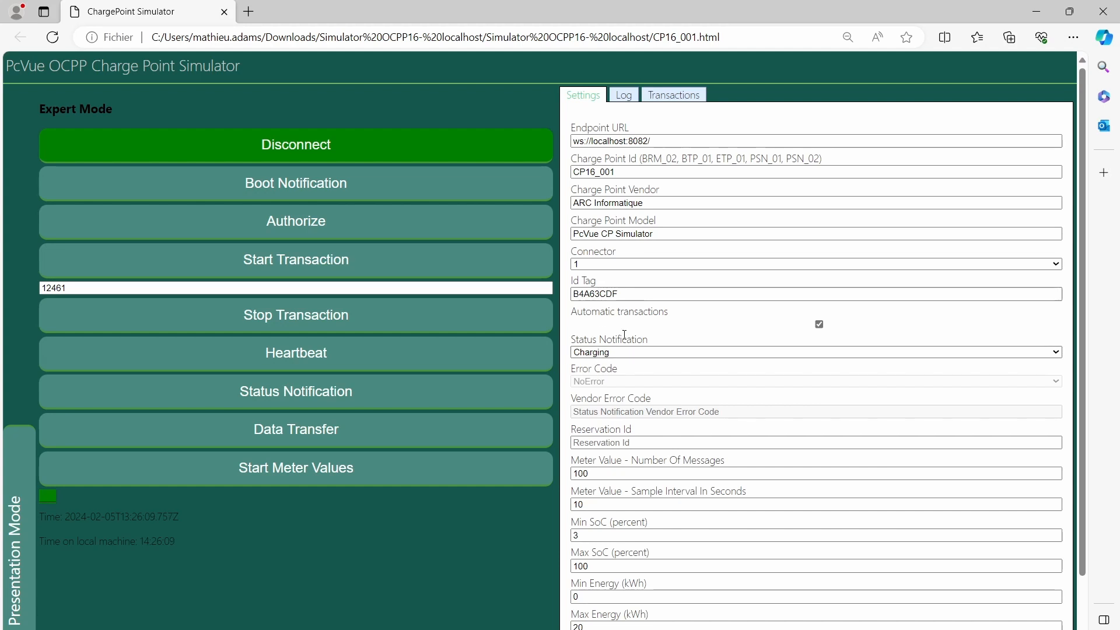
left_click(620, 356)
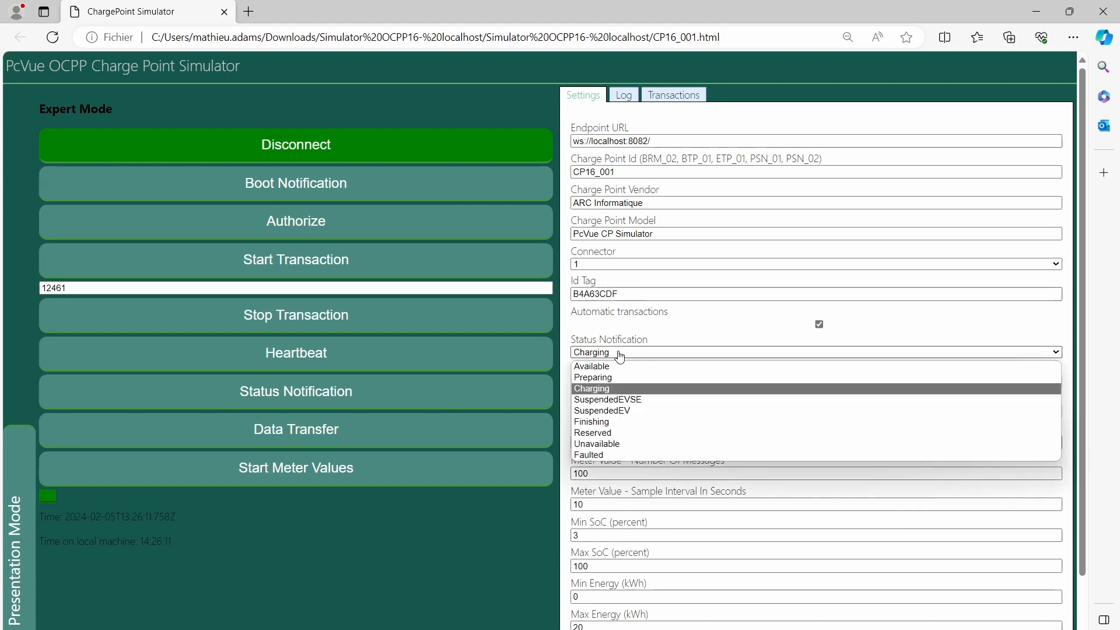
left_click(635, 391)
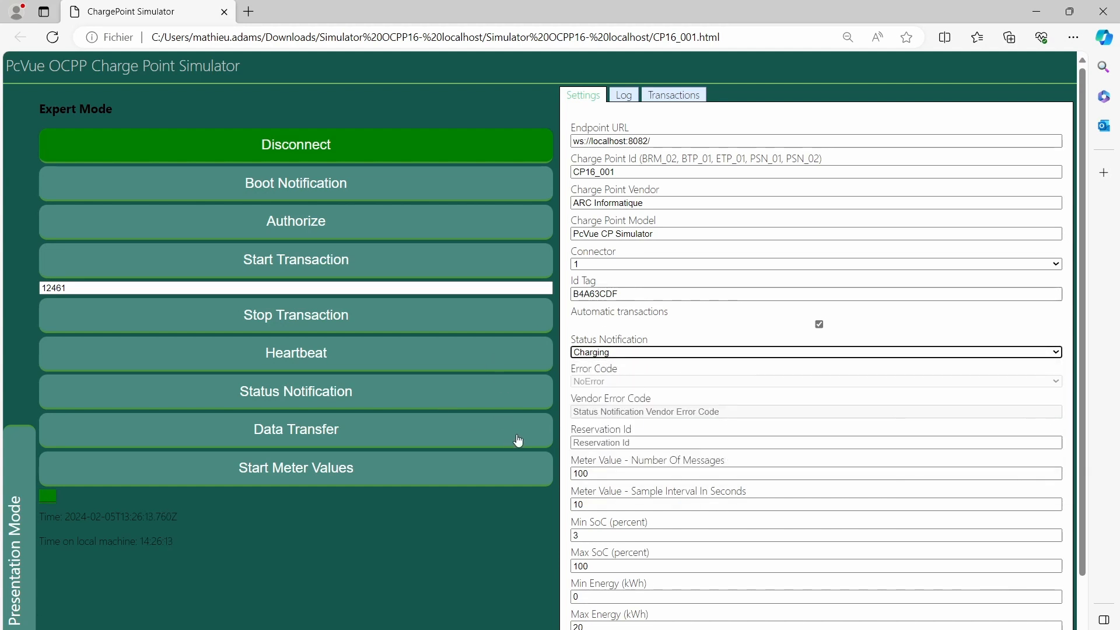
- Switch to PcVue and examine the charging state of CP16_001 on the Overview page against the simulator
mouse_move(737, 628)
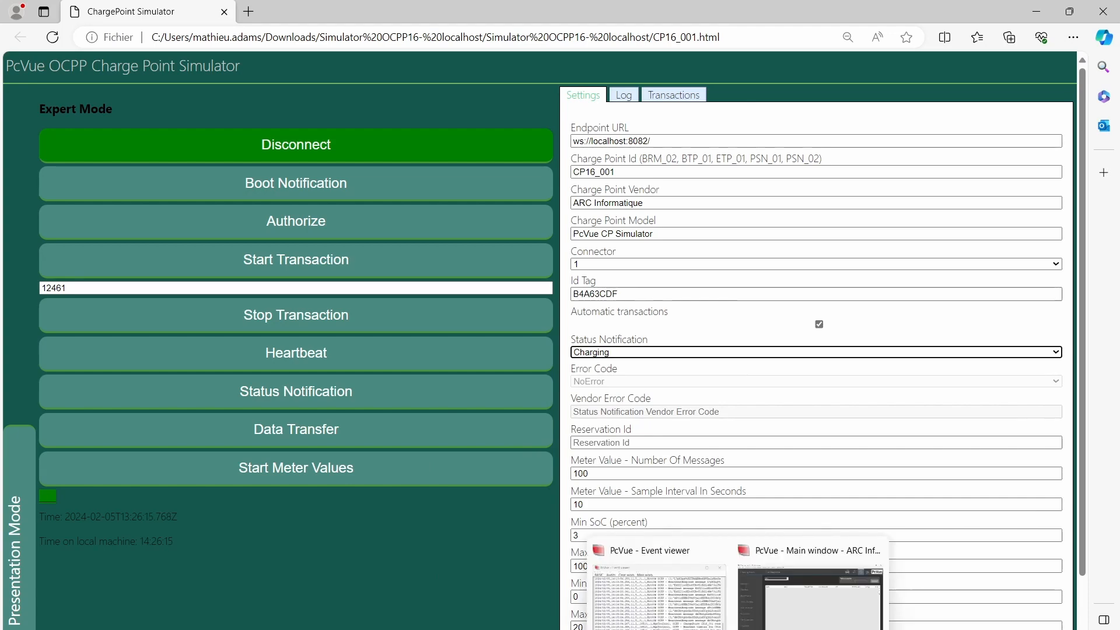
left_click(811, 589)
left_click(132, 159)
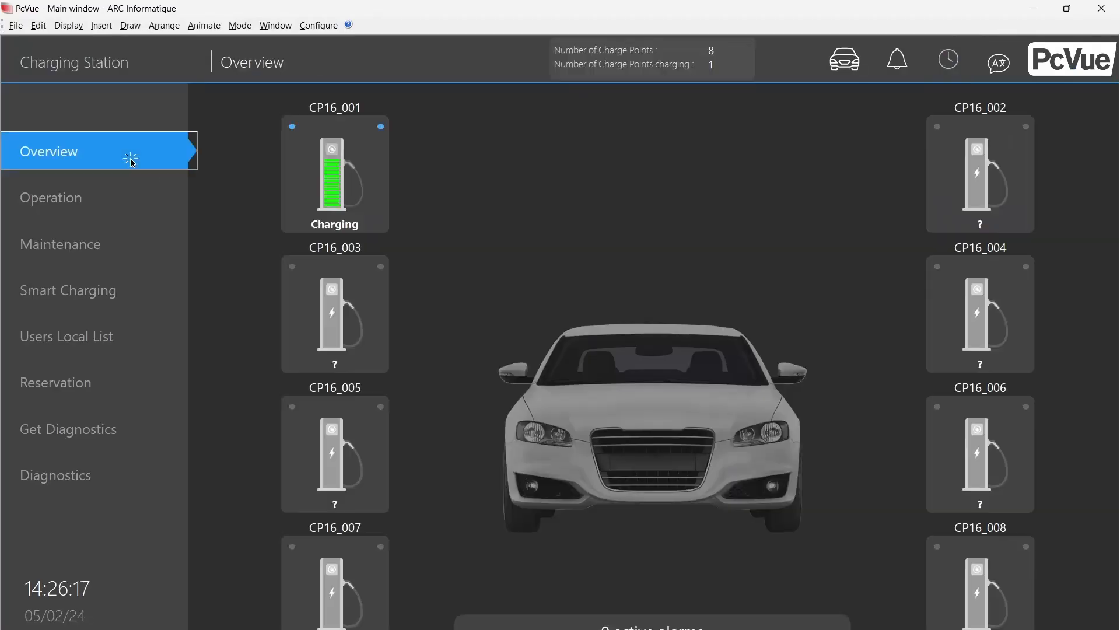
mouse_move(331, 180)
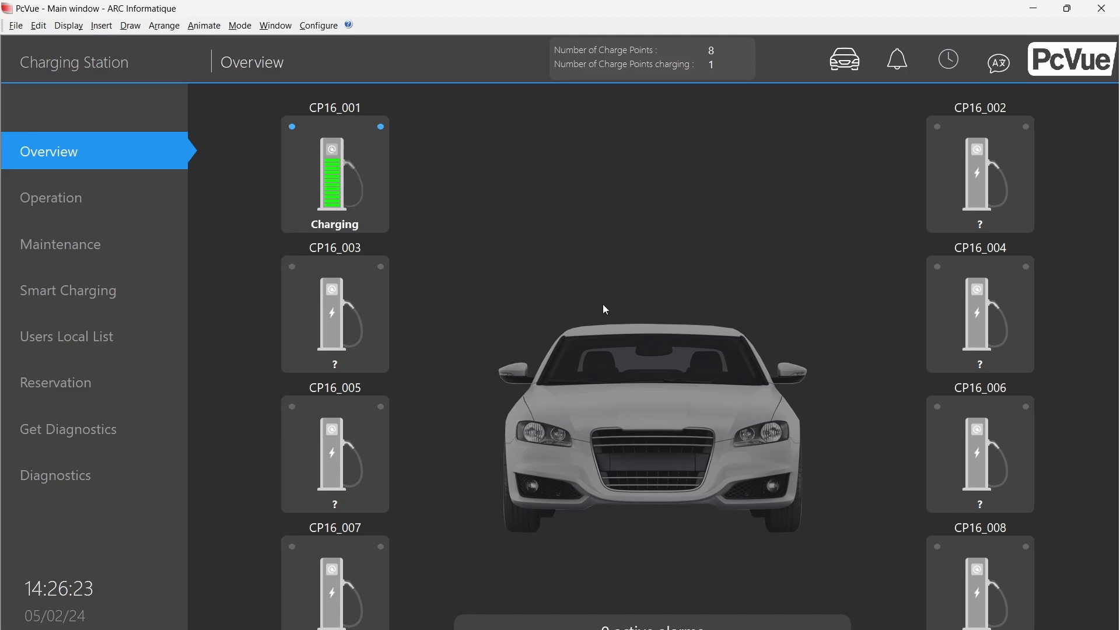
key("alt+Tab")
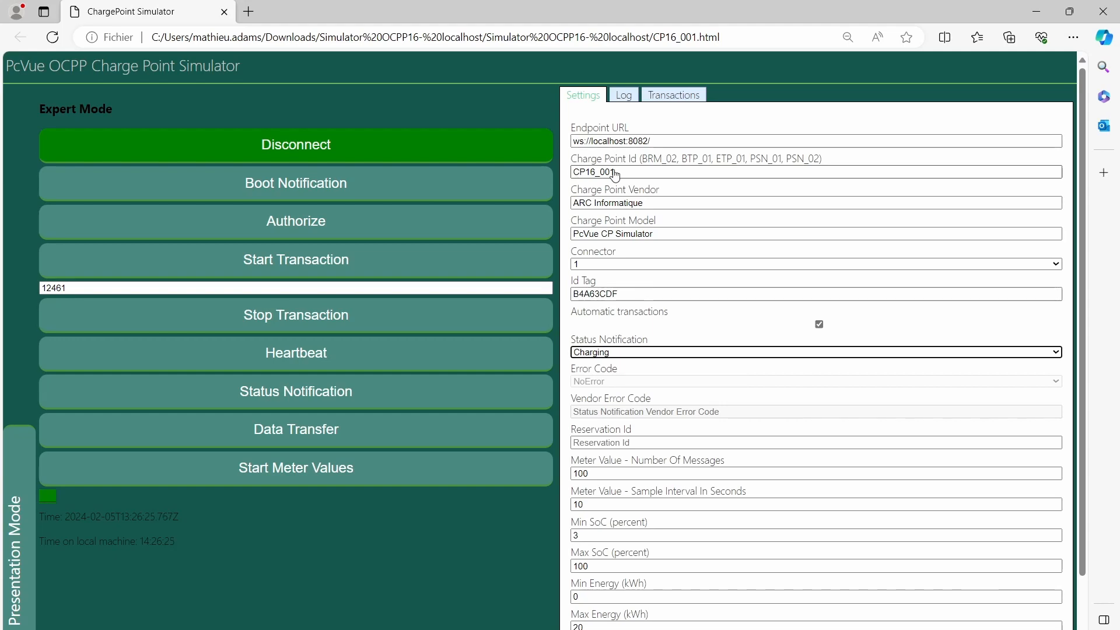
key("alt+Tab")
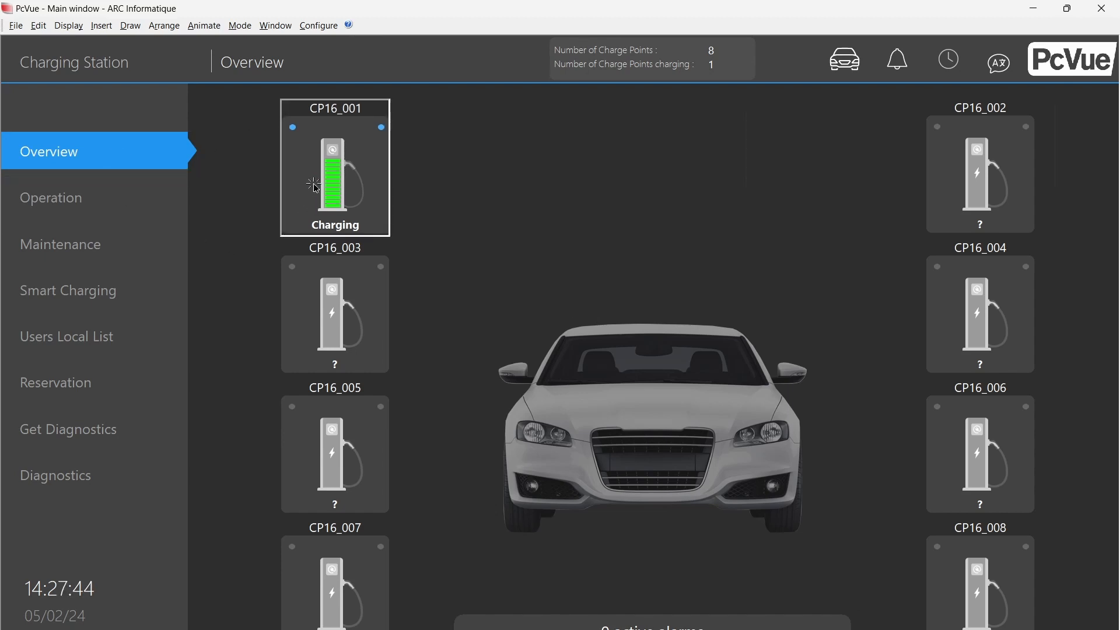
- Open Connector 01 of CP16_001 on the Operation page, then stop and restart its charging with the remote commands
left_click(330, 197)
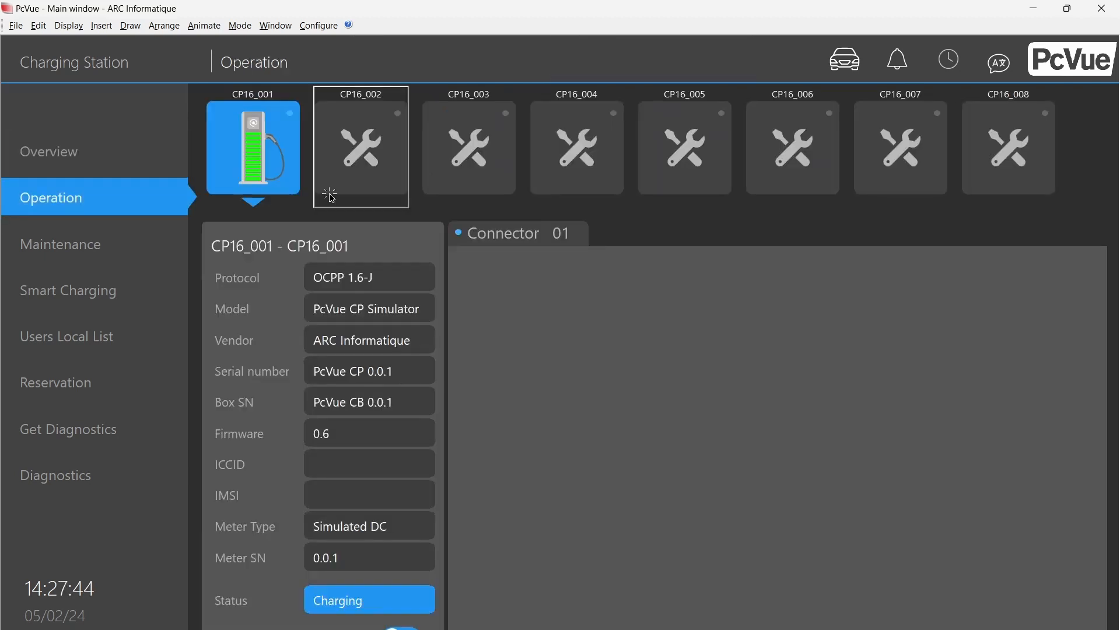
left_click(477, 232)
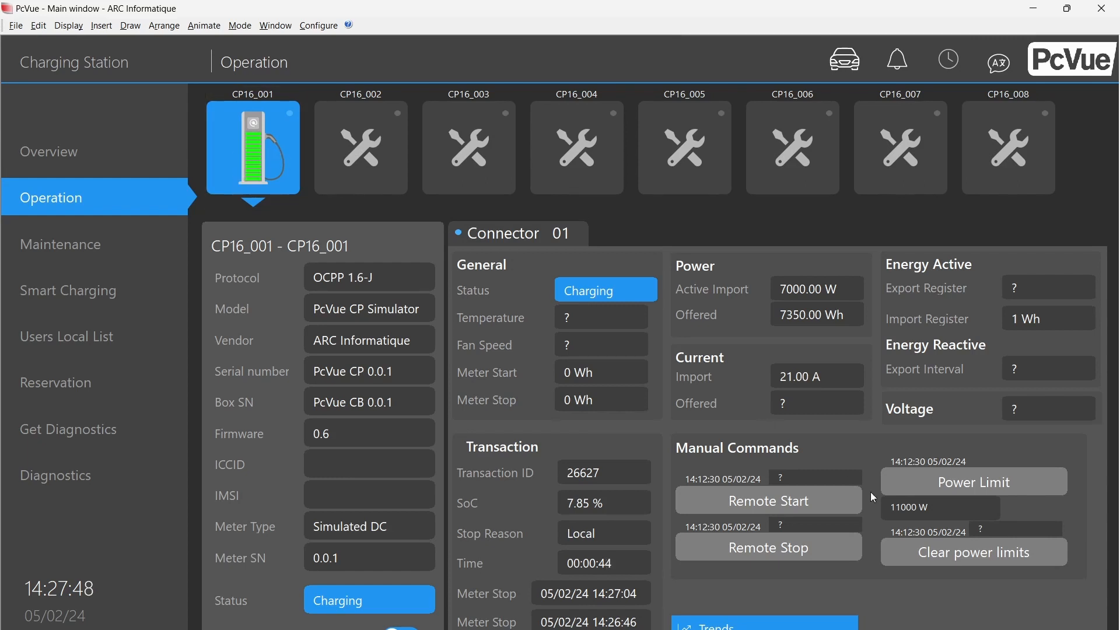
left_click(838, 552)
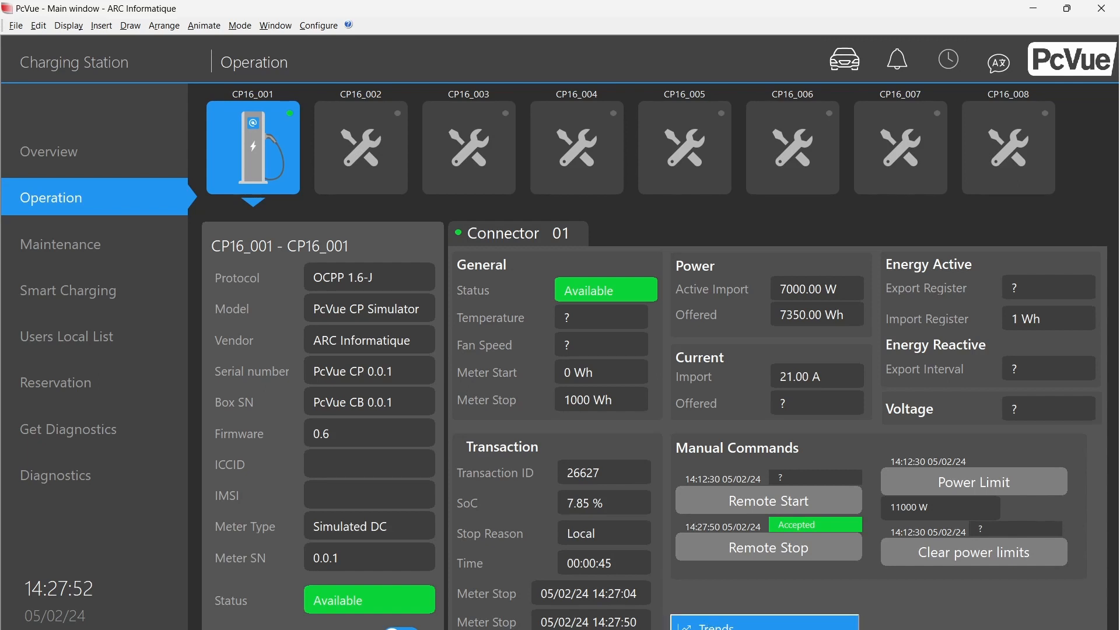
left_click(796, 513)
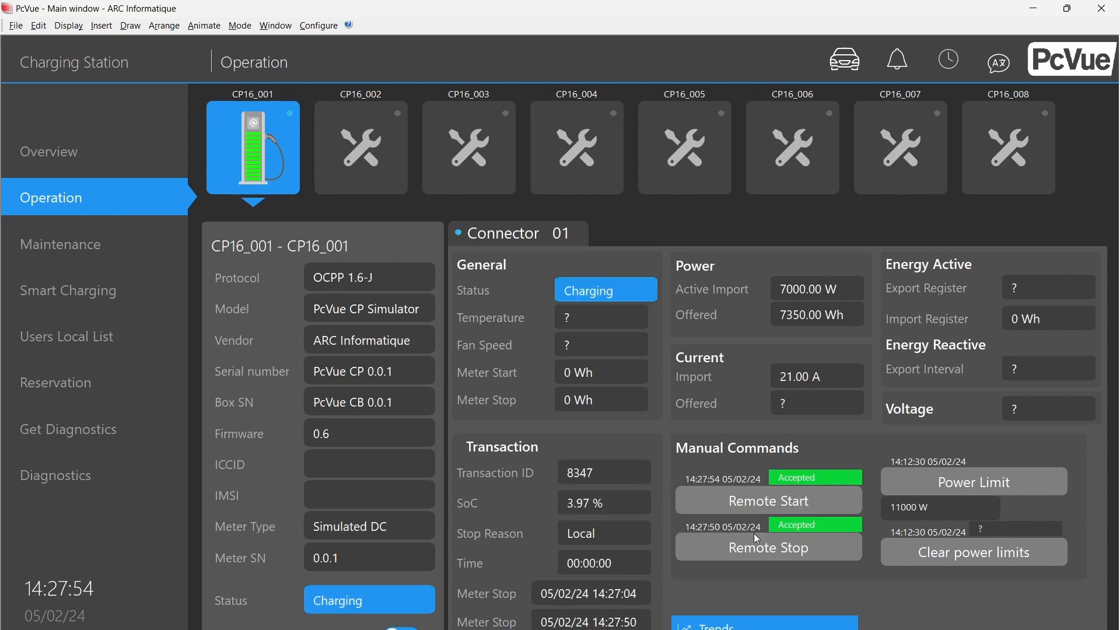
left_click(131, 201)
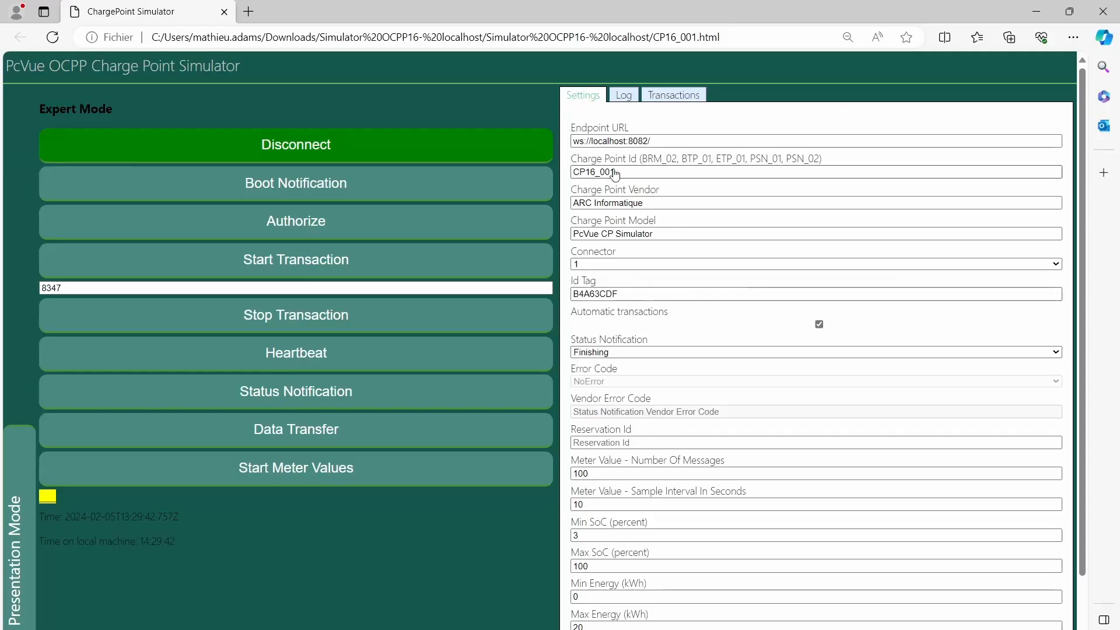
- Set the simulator's Charge Point Id to CP16_002, reconnect it to PcVue and start a charging transaction
left_click(617, 172)
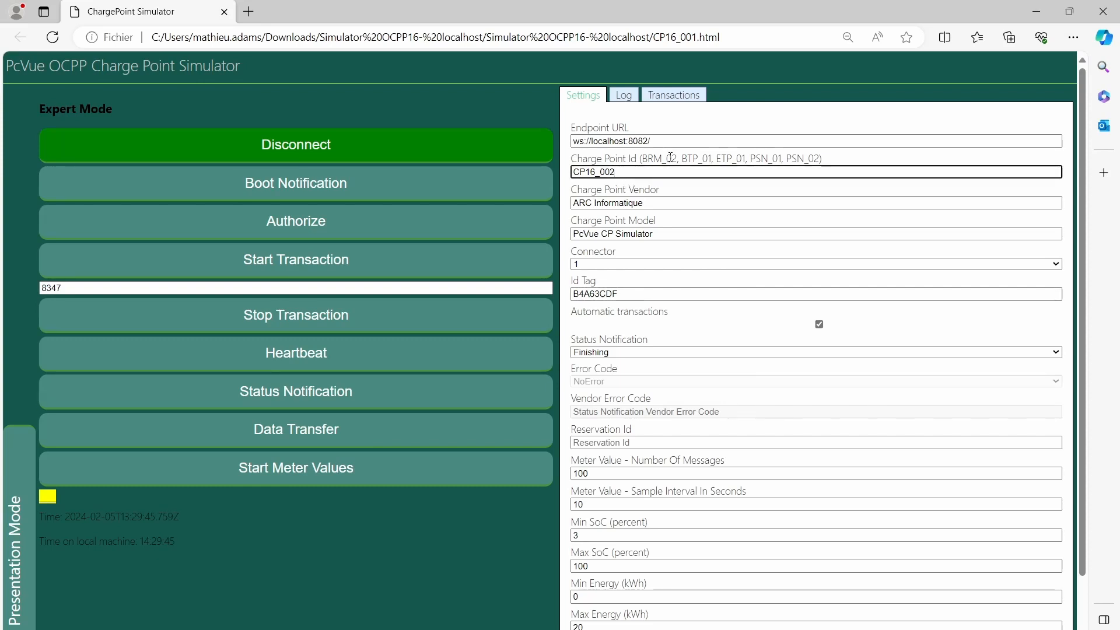
left_click(258, 143)
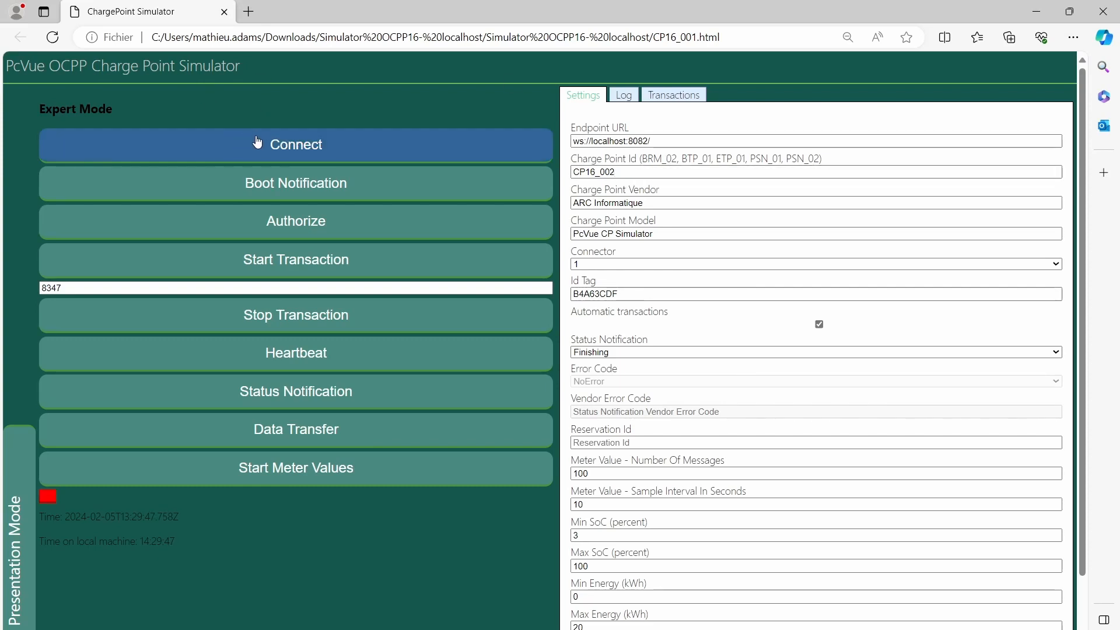
left_click(258, 142)
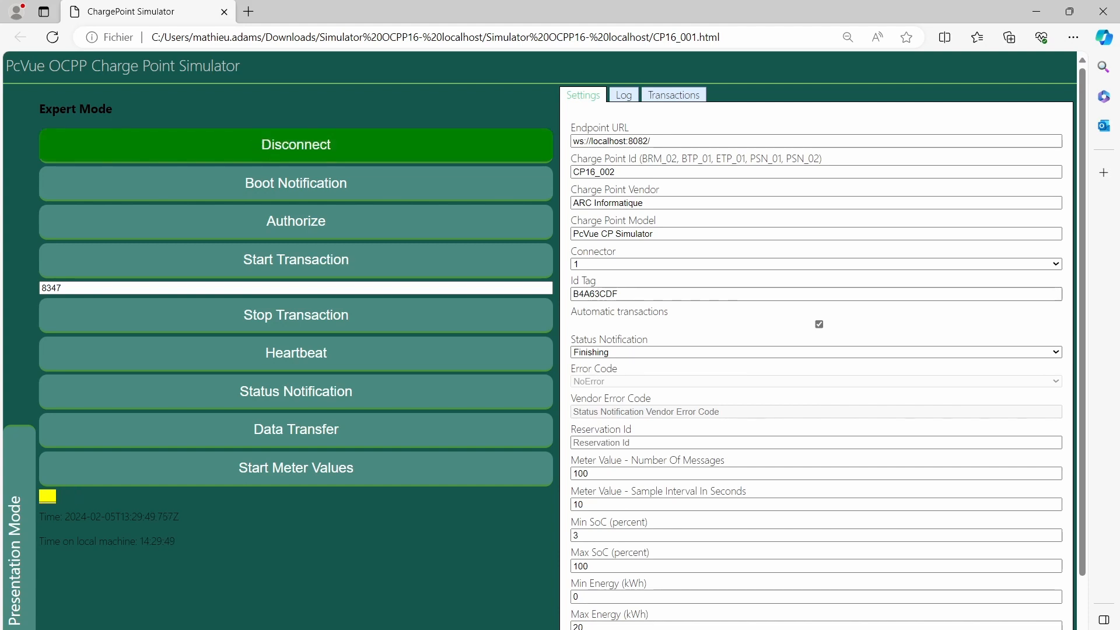
left_click(799, 586)
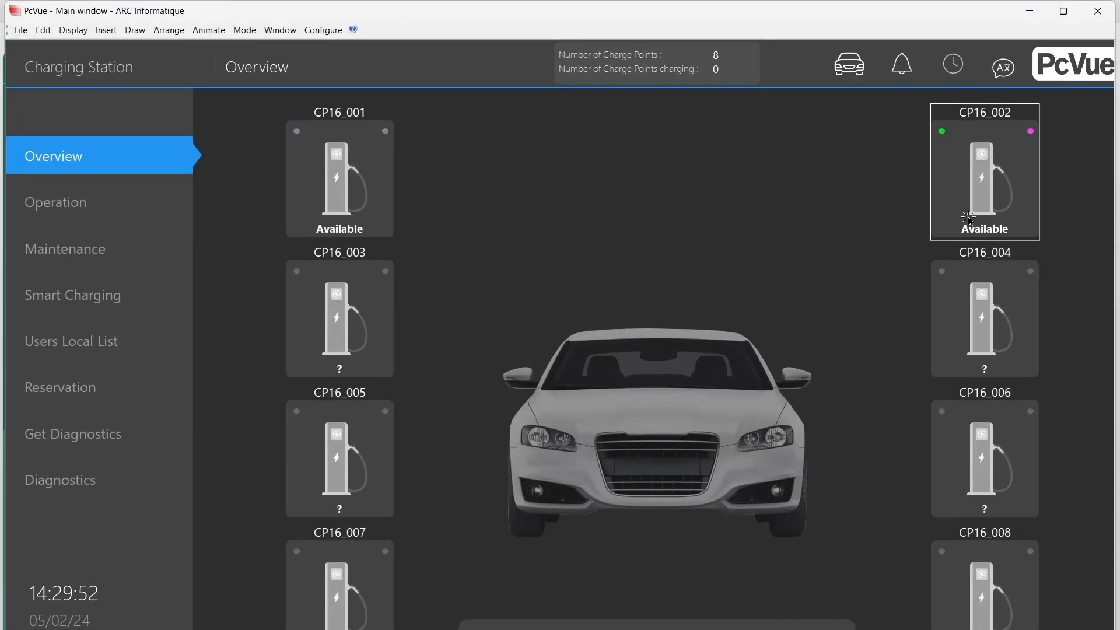
left_click(1028, 10)
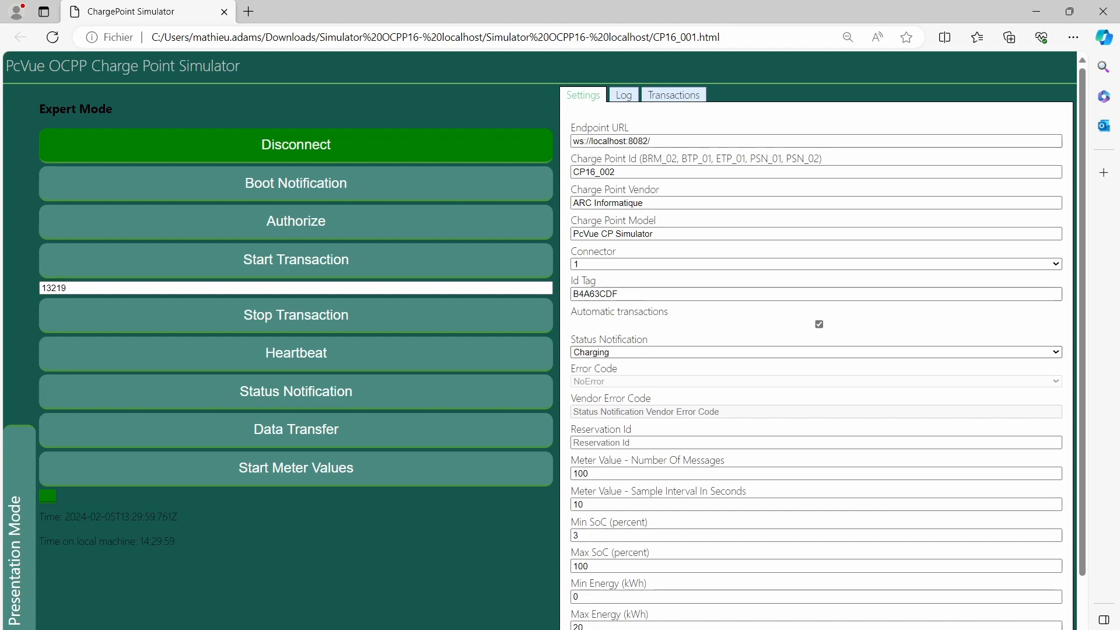
- Switch to PcVue, open the operation details of CP16_002 from the Overview and stop its charging with Remote Stop
mouse_move(706, 628)
mouse_move(848, 628)
left_click(974, 589)
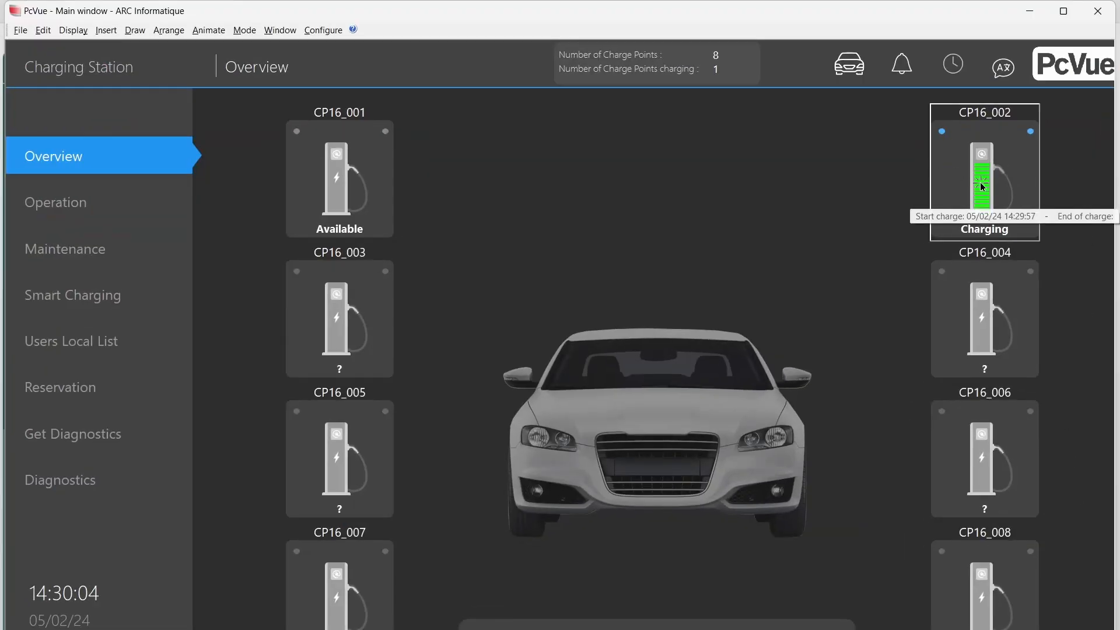
left_click(1004, 191)
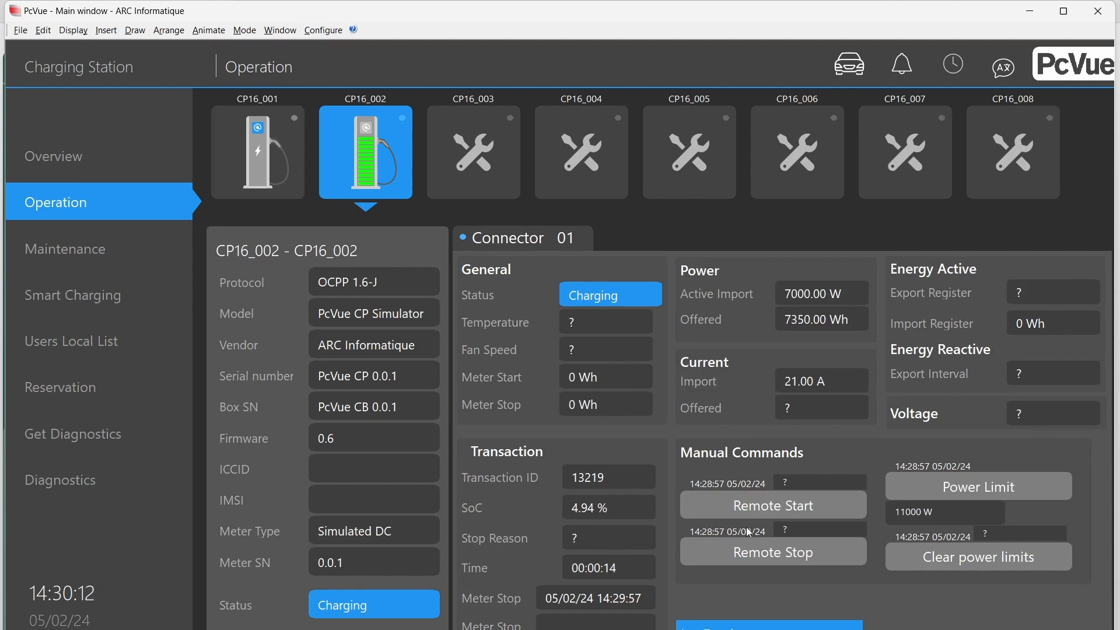
left_click(812, 551)
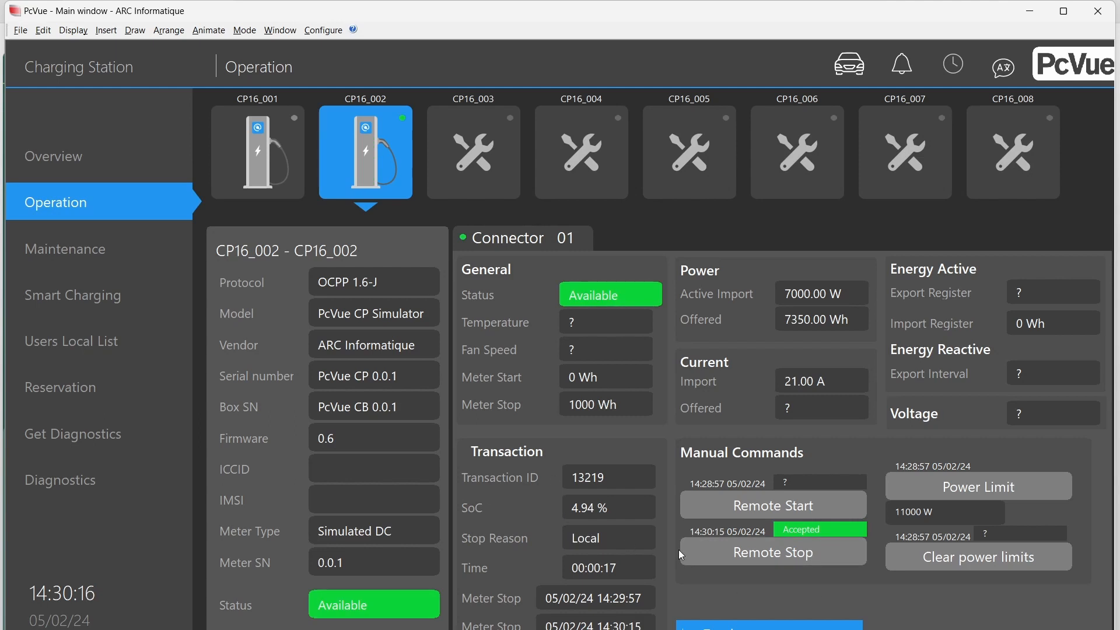
- Open the charging history and examine the start, stop, state of charge and stop reason of the newest transaction
left_click(957, 64)
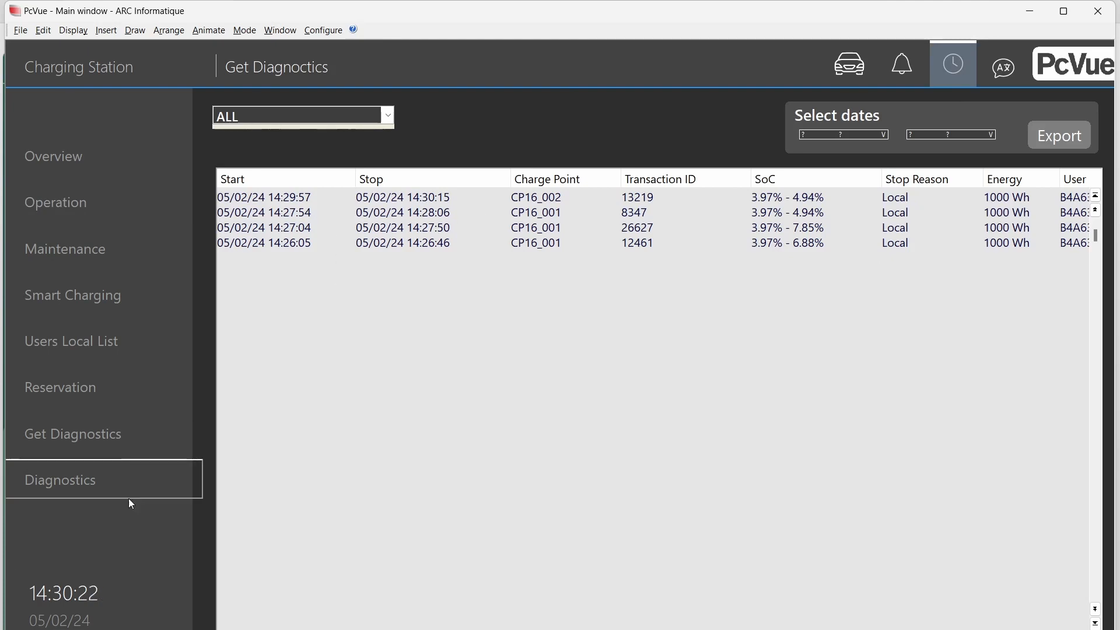
left_click(367, 197)
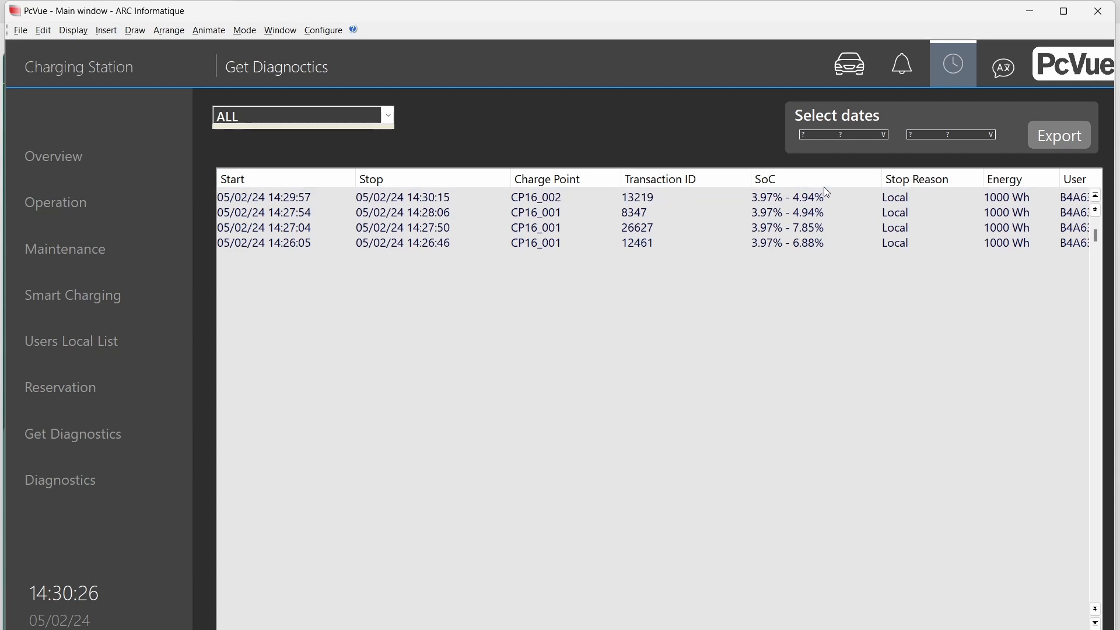
left_click(917, 197)
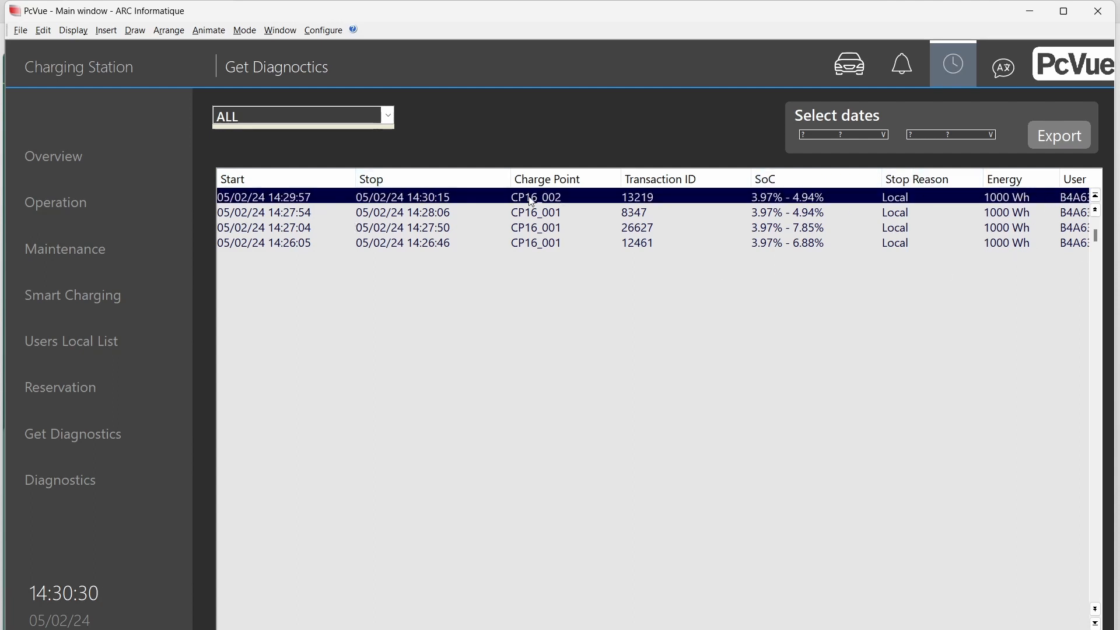
- Filter the transaction history by Charge Point CP16_001 and by Charge Point CP16_002 in turn
left_click(358, 119)
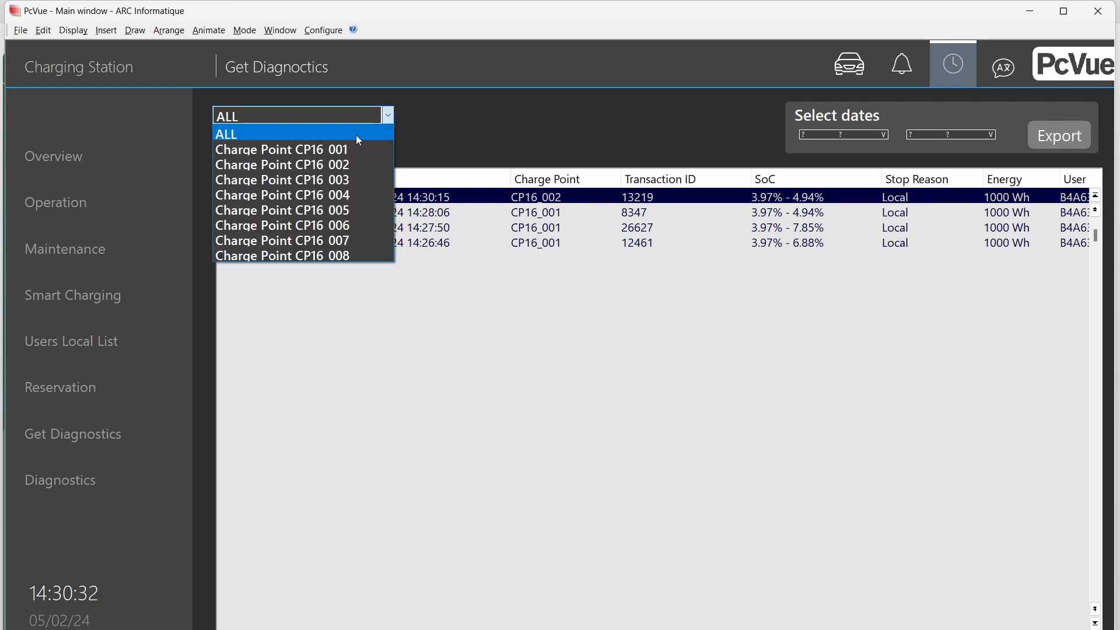
left_click(352, 149)
left_click(365, 116)
left_click(350, 164)
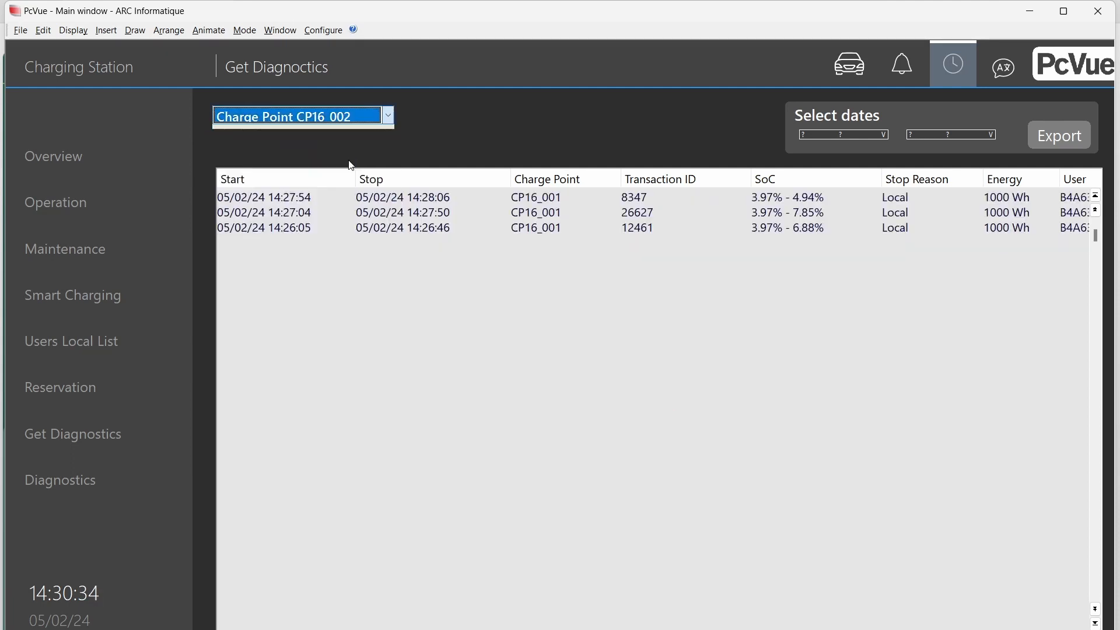
left_click(791, 201)
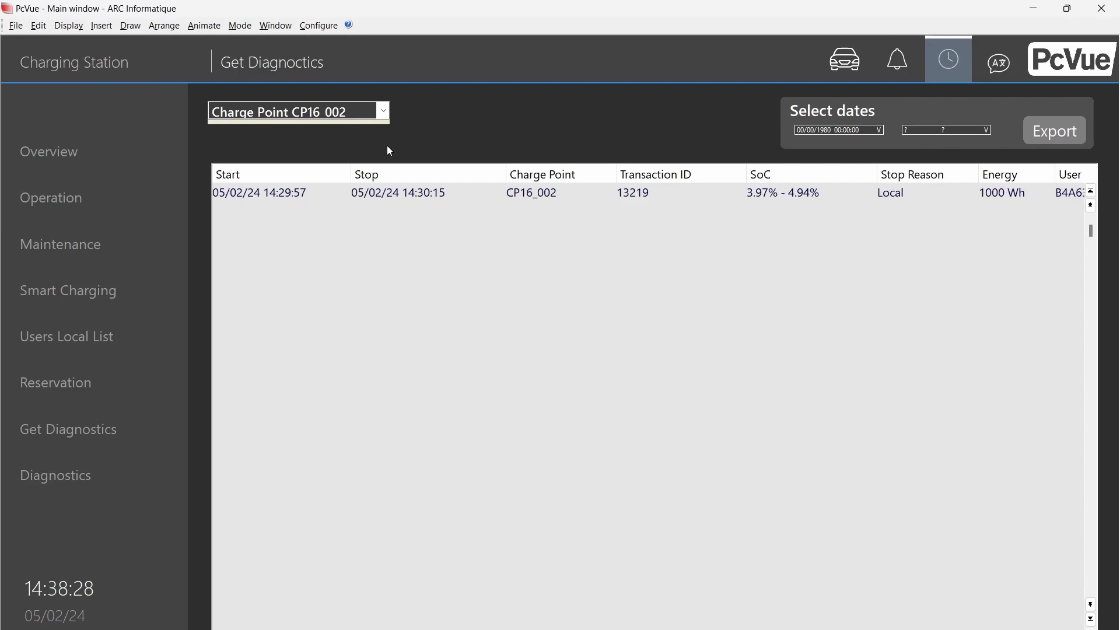
left_click(378, 114)
left_click(545, 275)
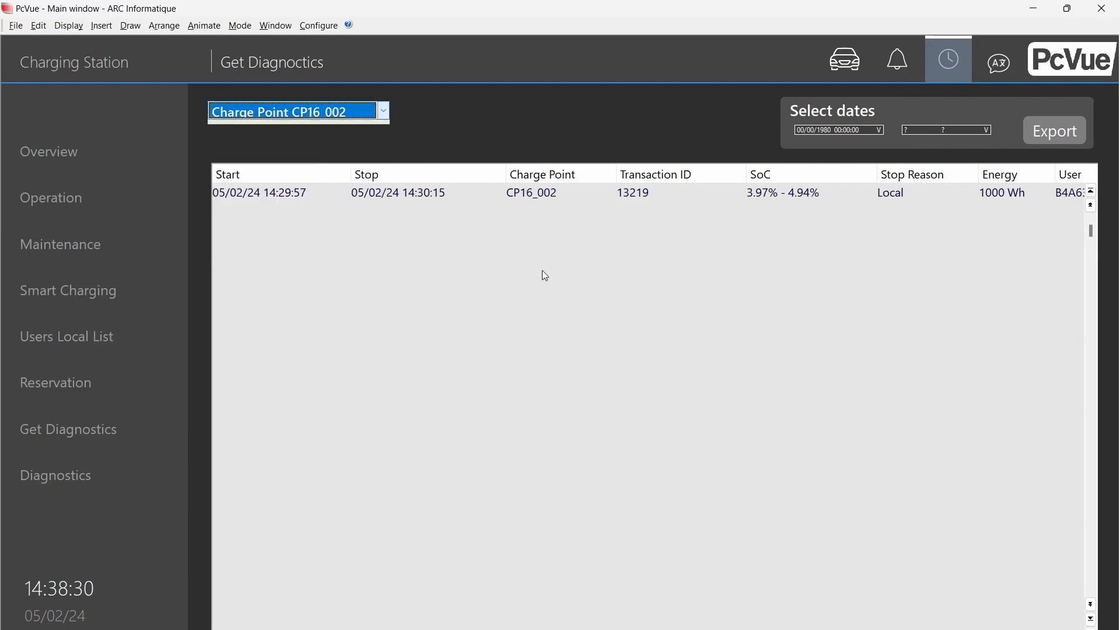
- Open the Application Architect and inspect the properties of the additional charge point instances CP16_010 and CP16_009
left_click(319, 26)
left_click(331, 59)
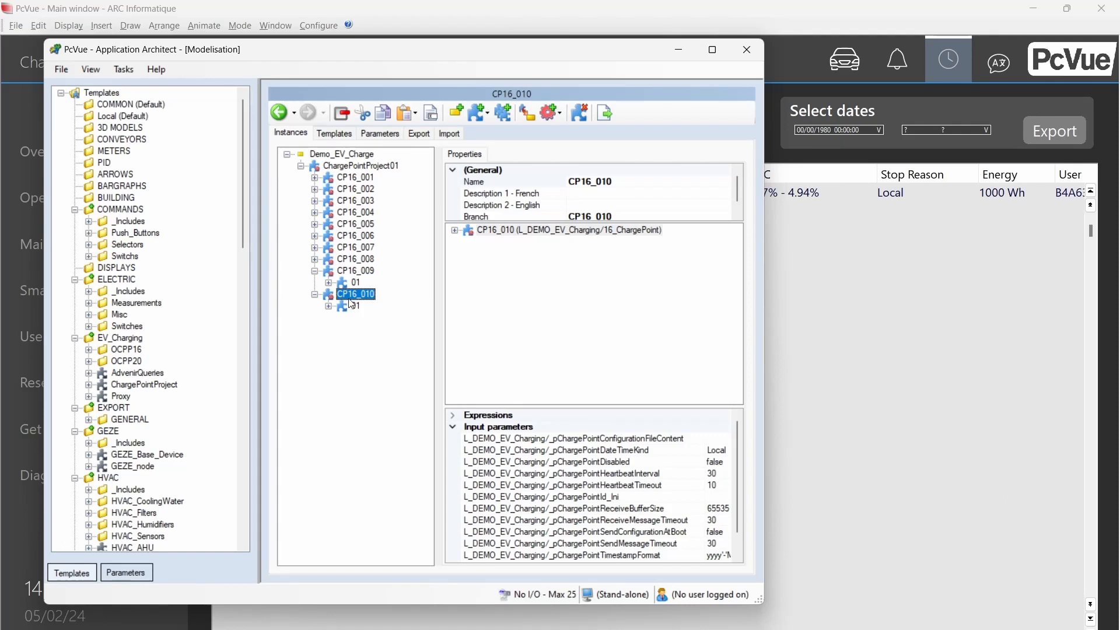
left_click(346, 273)
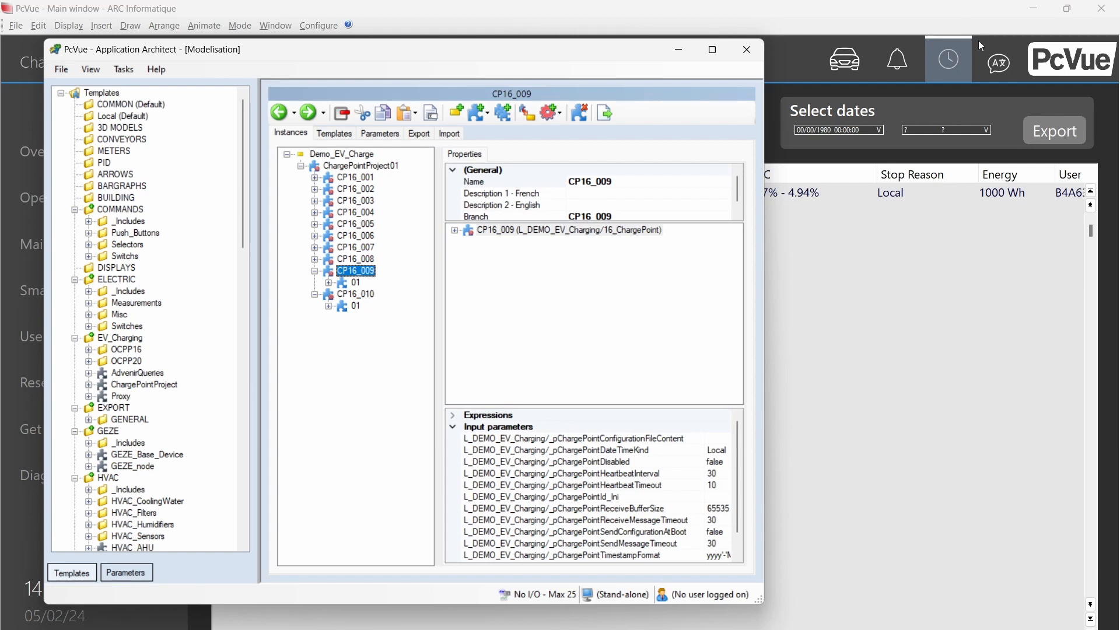
- Generate the project from the Application Architect with graphical elements and fast synchronization
left_click(112, 70)
left_click(157, 143)
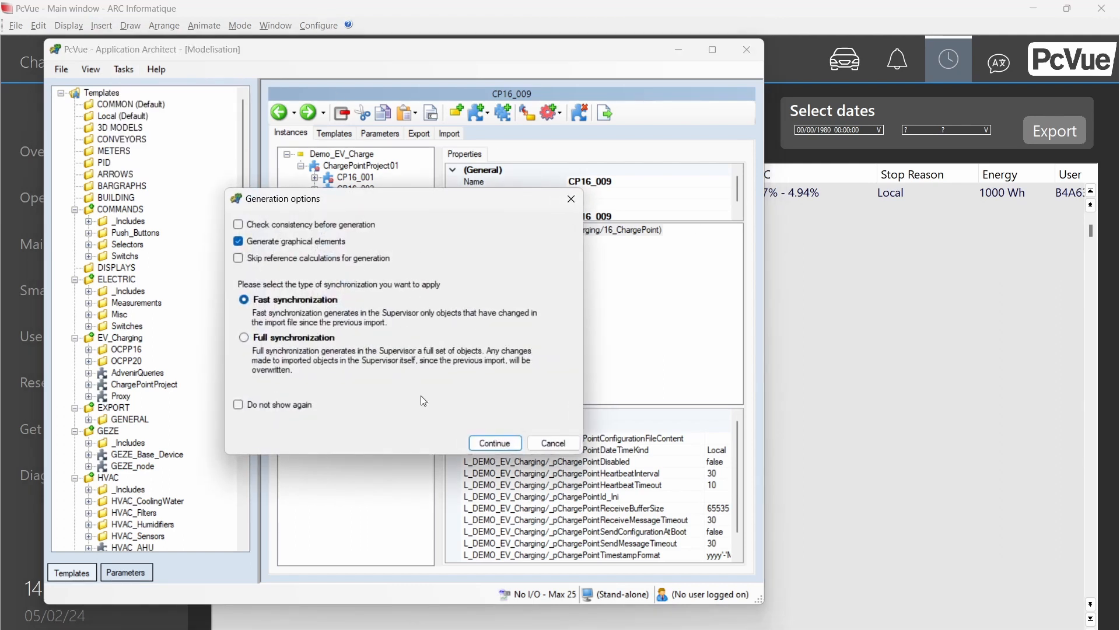
left_click(496, 444)
left_click(455, 379)
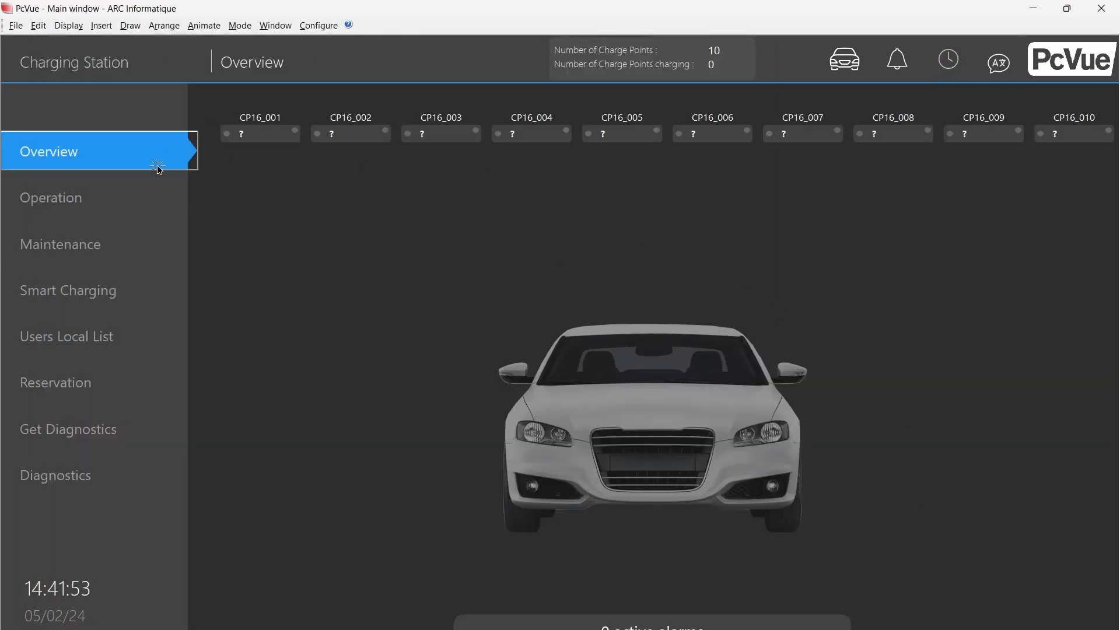
- Look through the Operation, Maintenance, Smart Charging, Get Diagnostics, Reservation and Users Local List mimics, check Maintenance's charge point list, and return to the Overview
left_click(137, 189)
left_click(117, 250)
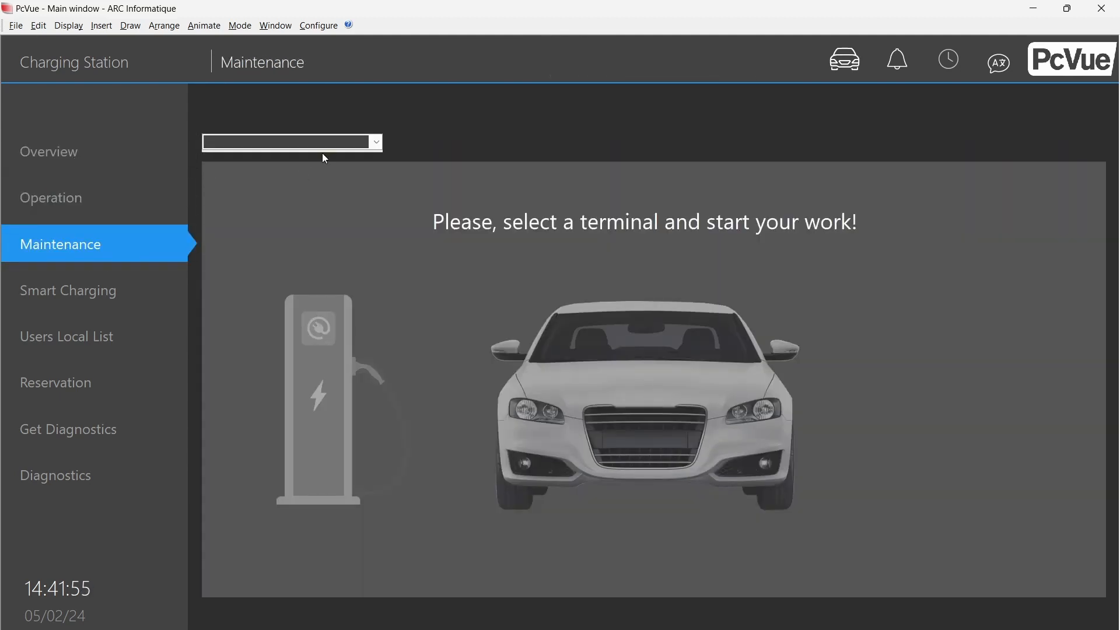
left_click(378, 144)
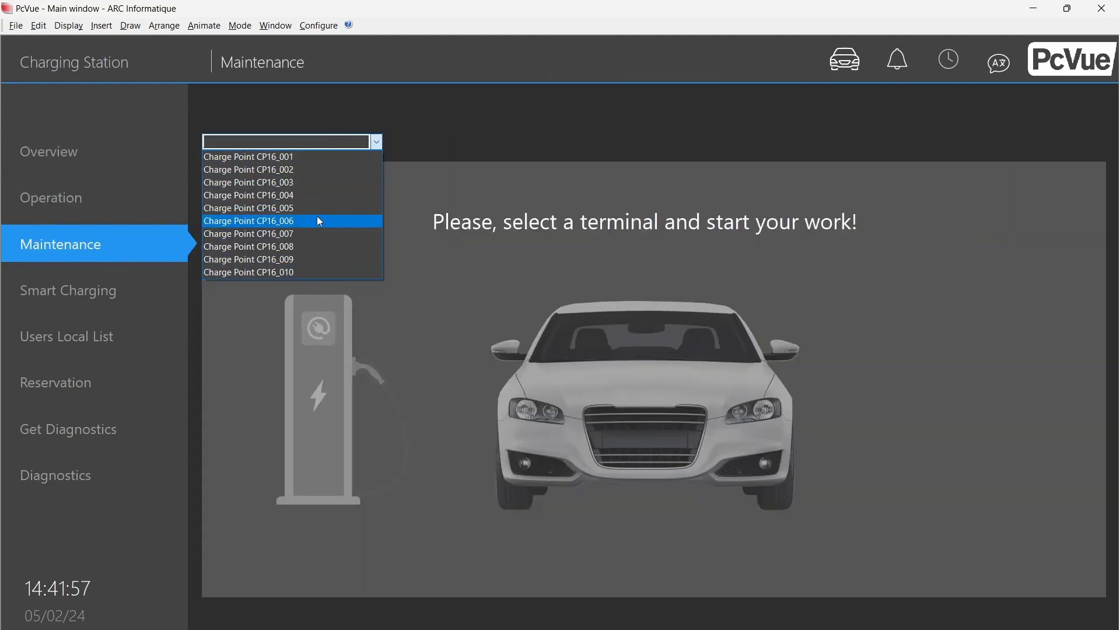
left_click(93, 292)
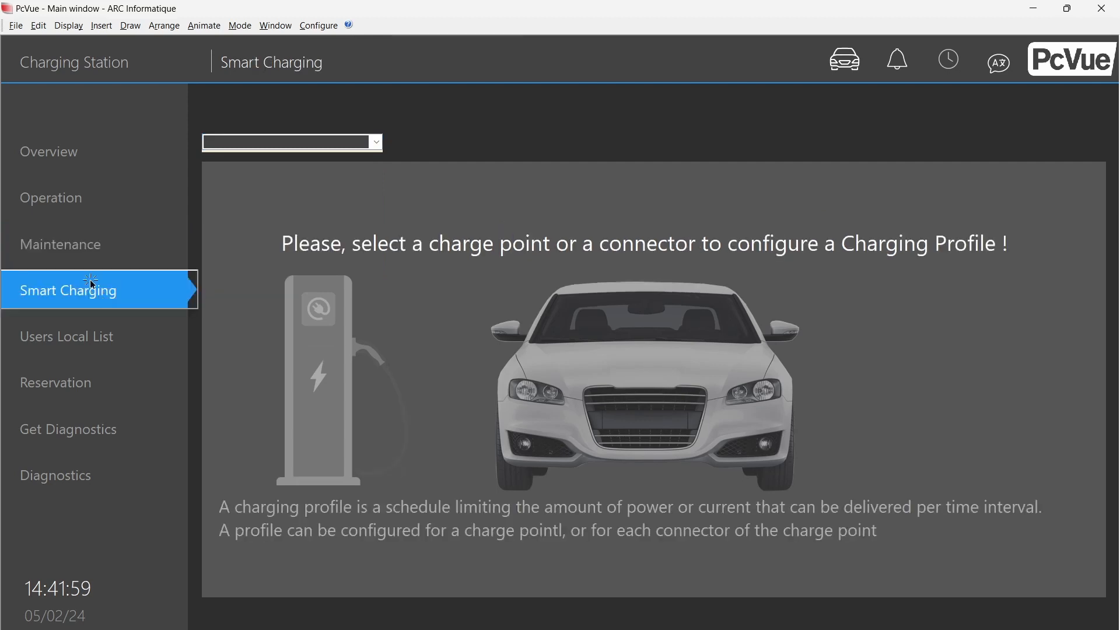
left_click(24, 155)
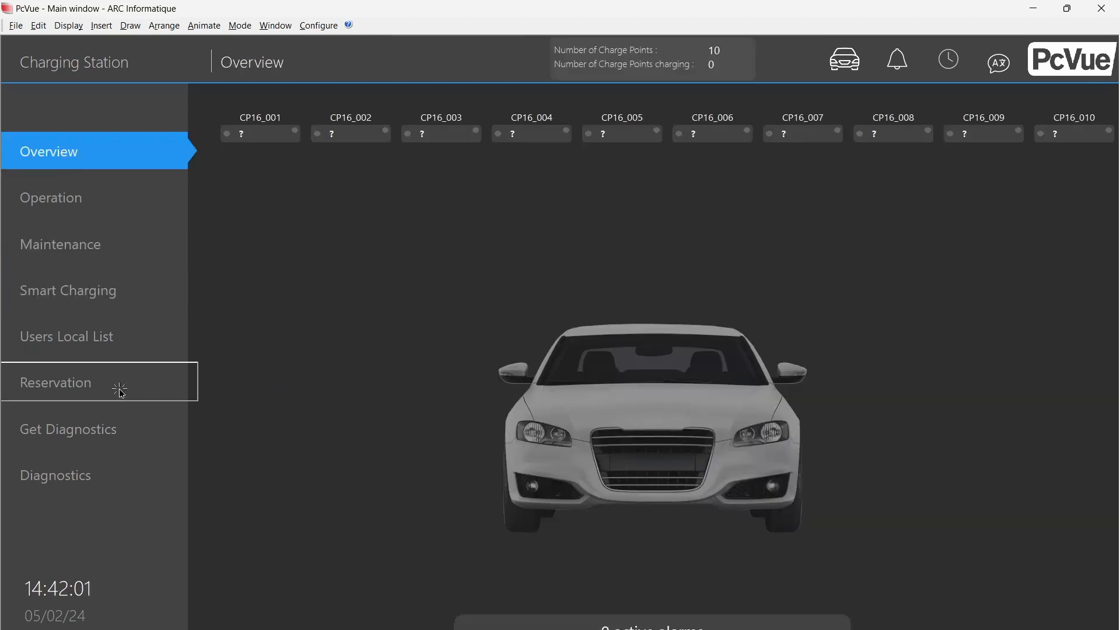
left_click(99, 417)
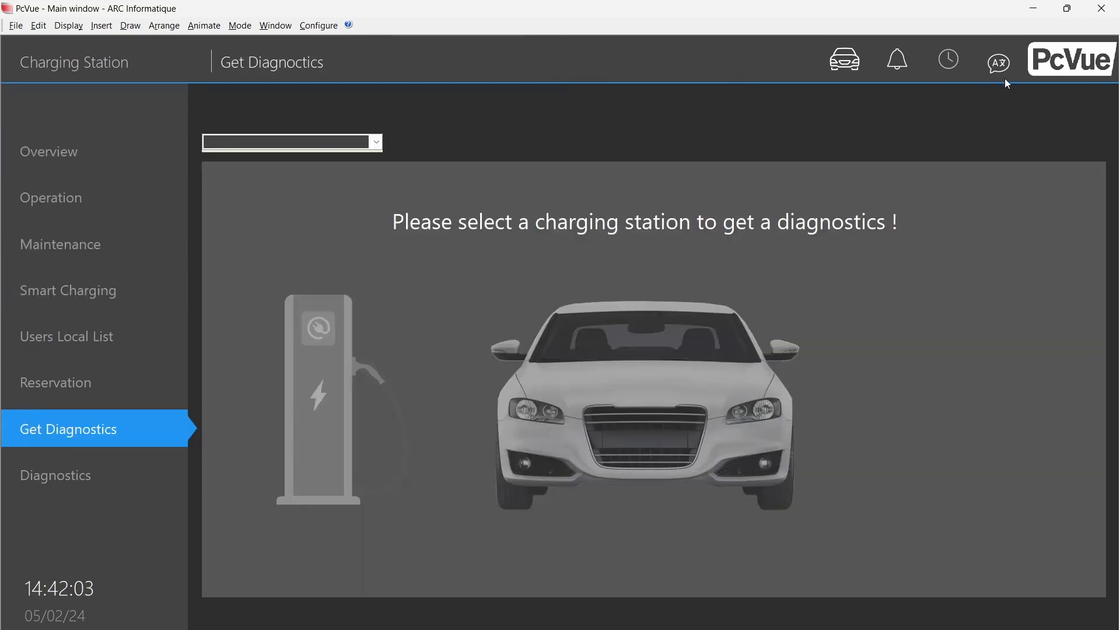
left_click(155, 381)
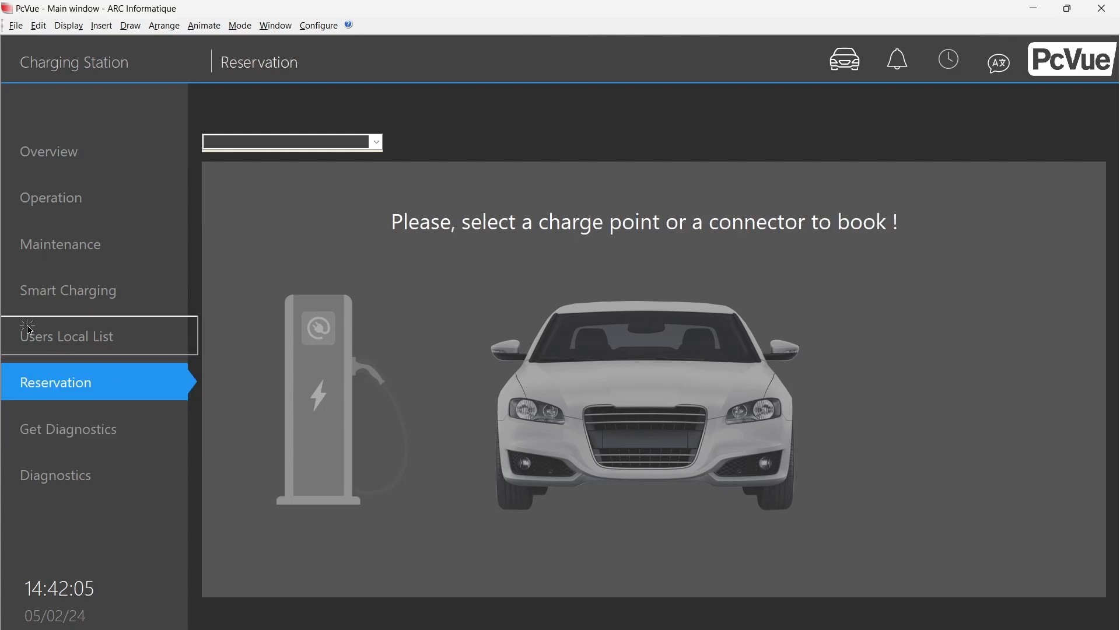
left_click(26, 322)
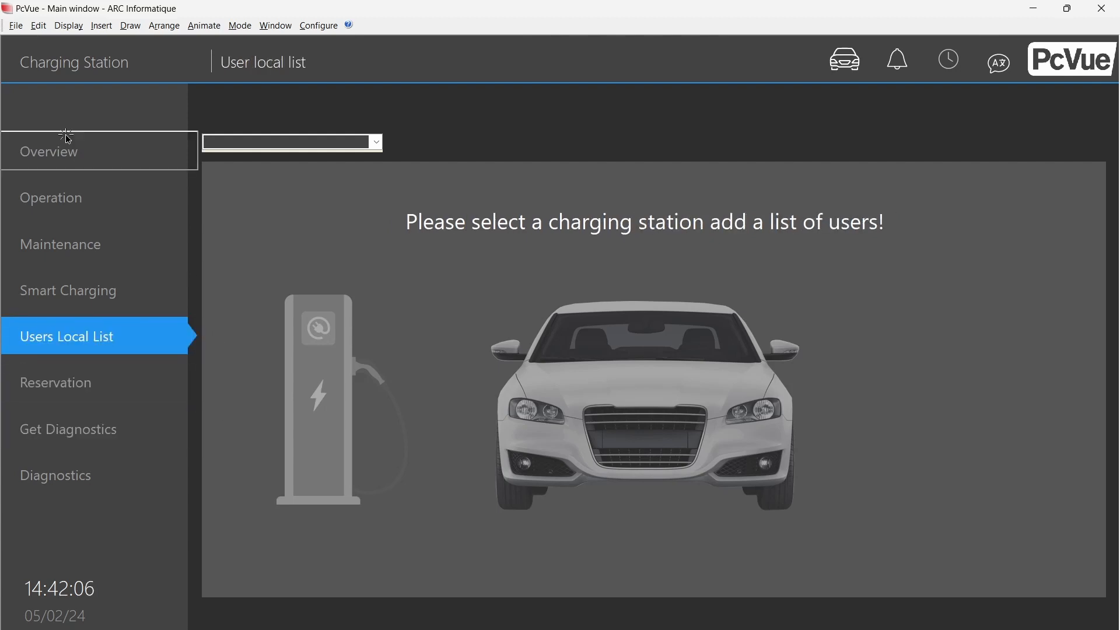
left_click(92, 166)
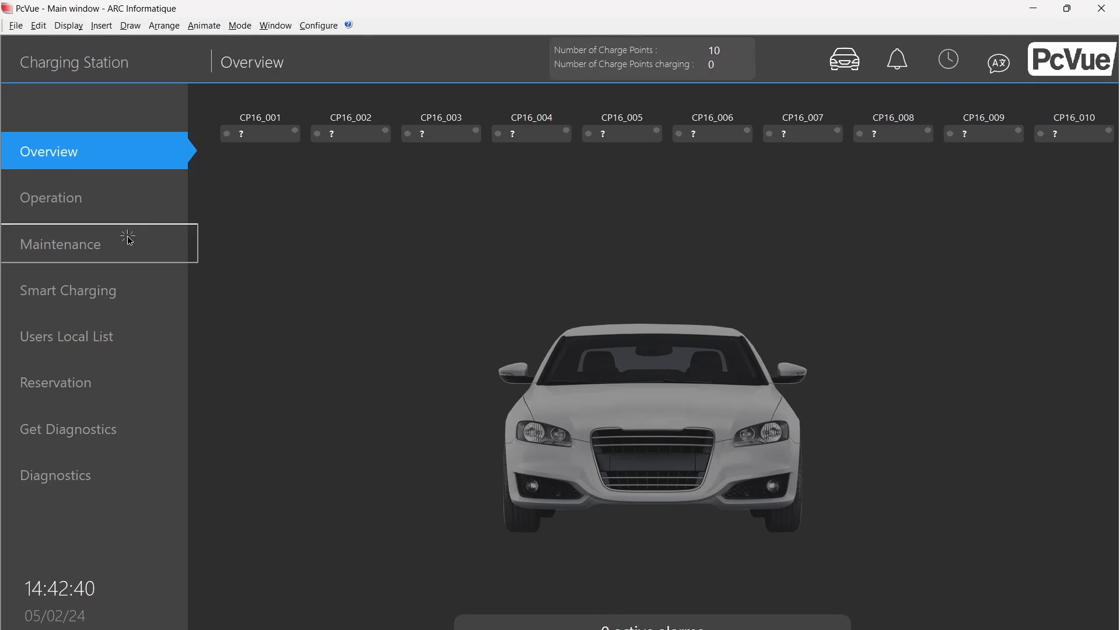
- Display the Smart Charging profile settings of Charge Point CP16_007
left_click(125, 297)
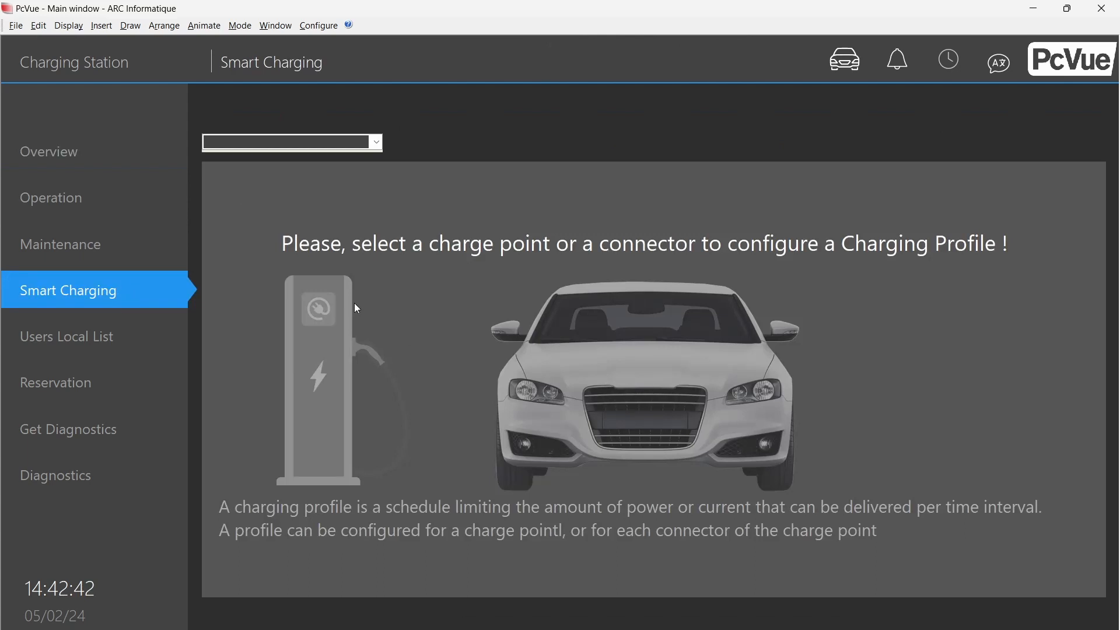
left_click(368, 142)
left_click(341, 230)
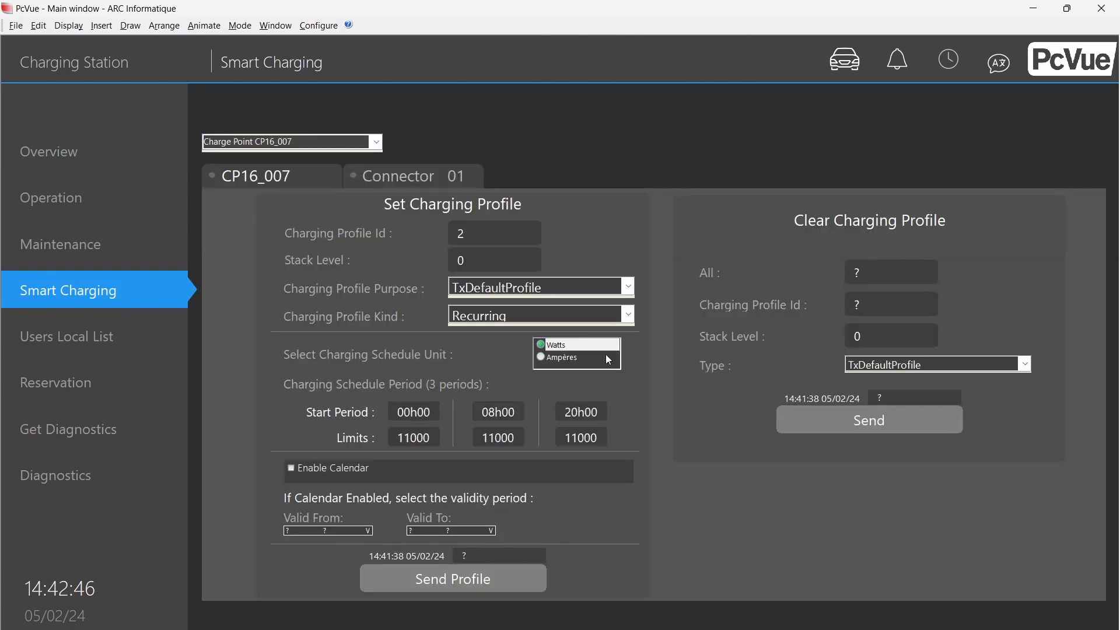